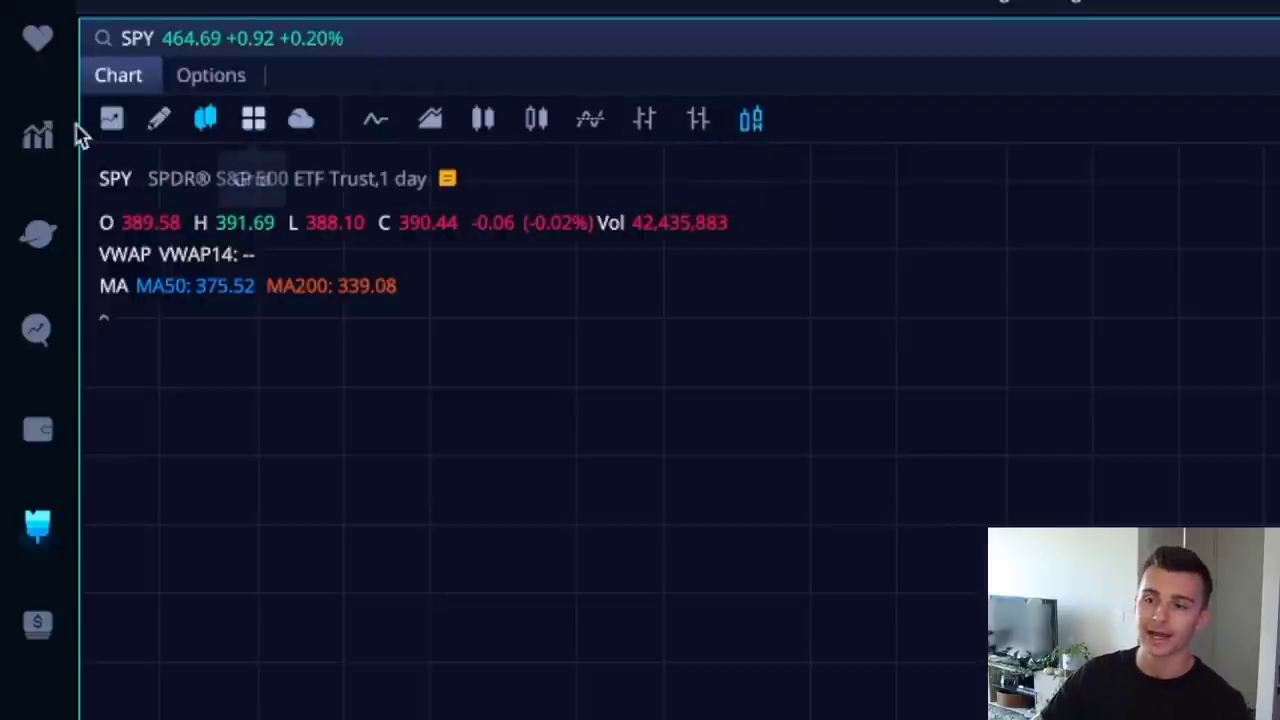
Step: Preview the SPY daily chart in the line style and return it to the candlestick style
{"action": "left_click", "coordinate": [205, 119]}
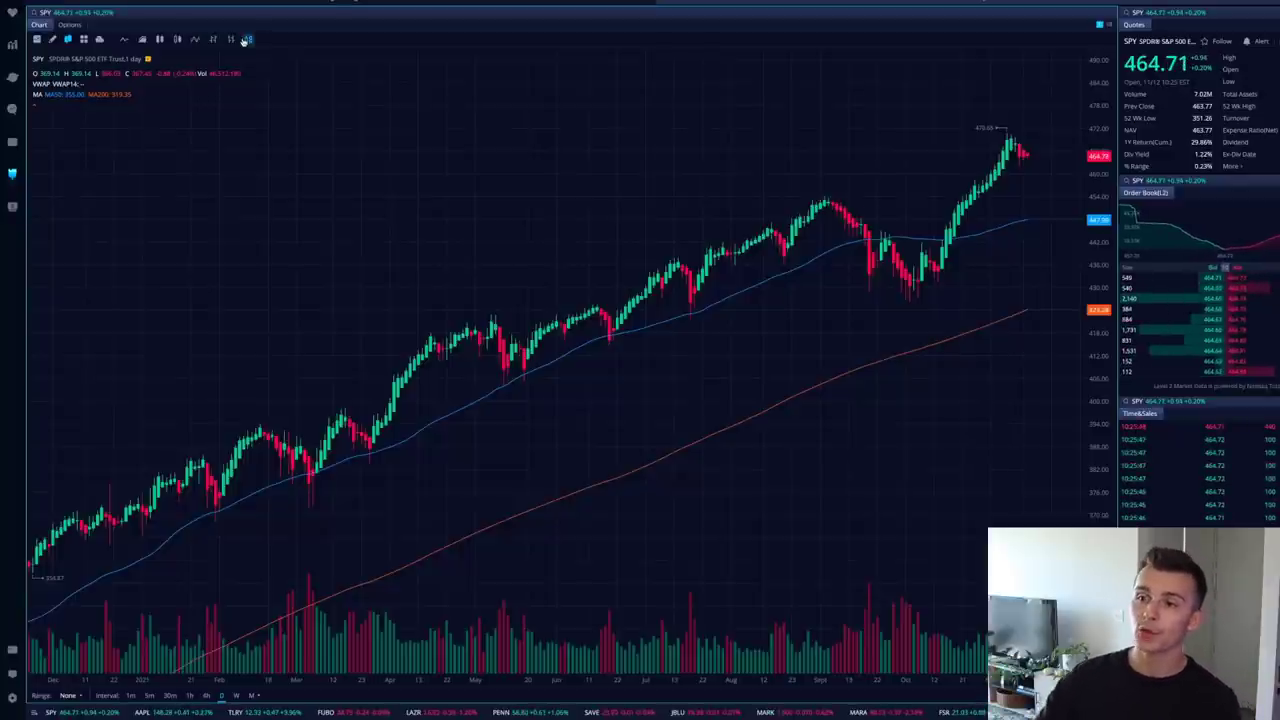
{"action": "left_click", "coordinate": [125, 40]}
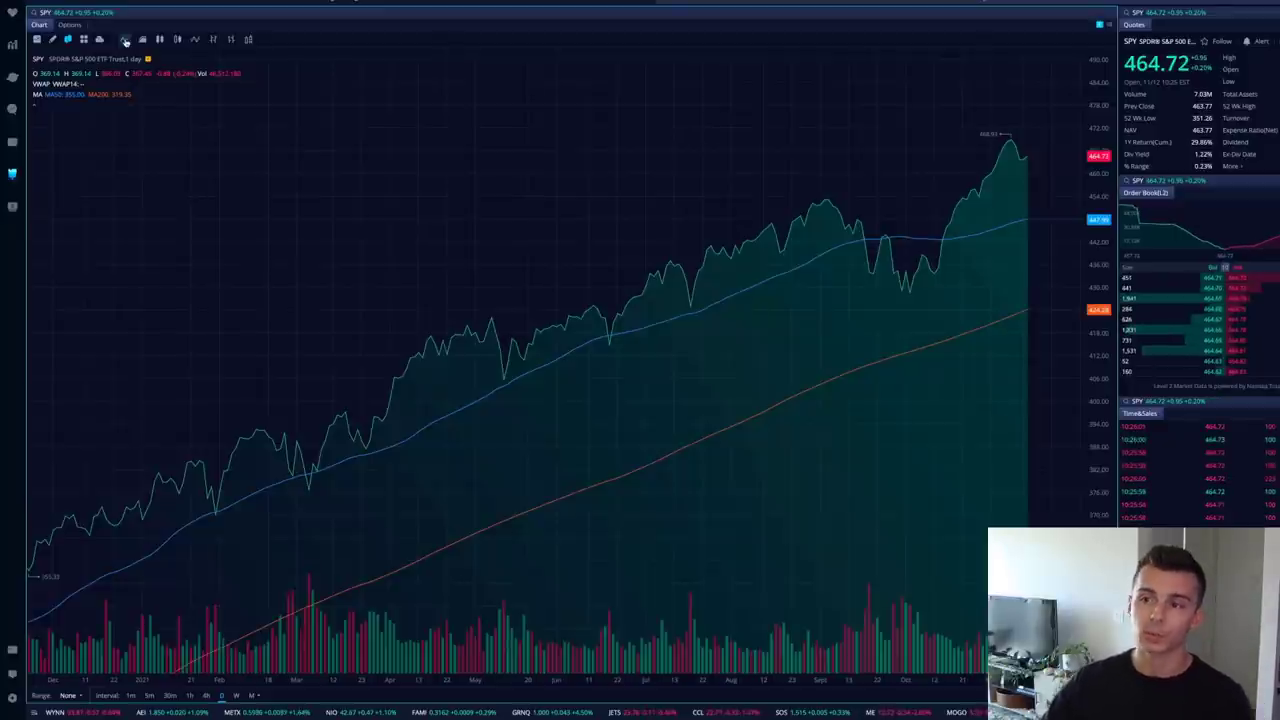
{"action": "left_click", "coordinate": [250, 40]}
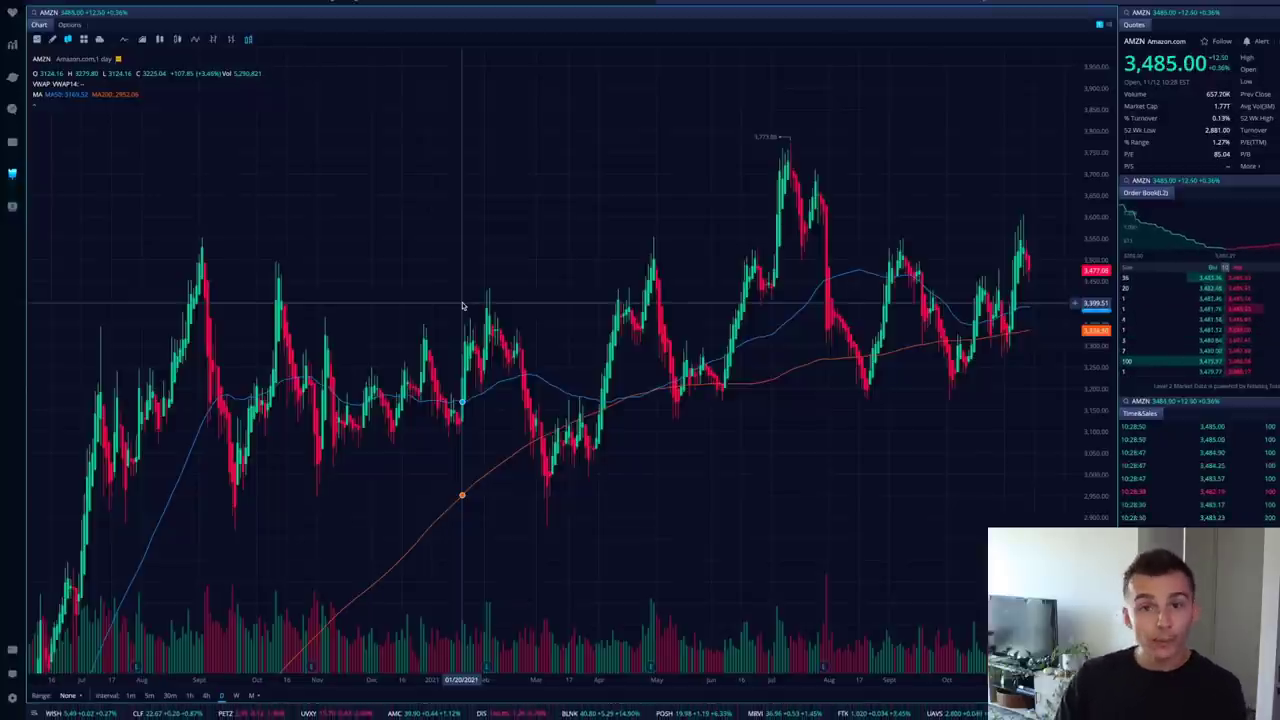
Step: Draw a trend line on the AMZN chart from the early April 2021 candles up to the latest candle and delete it
{"action": "key", "text": "alt+d"}
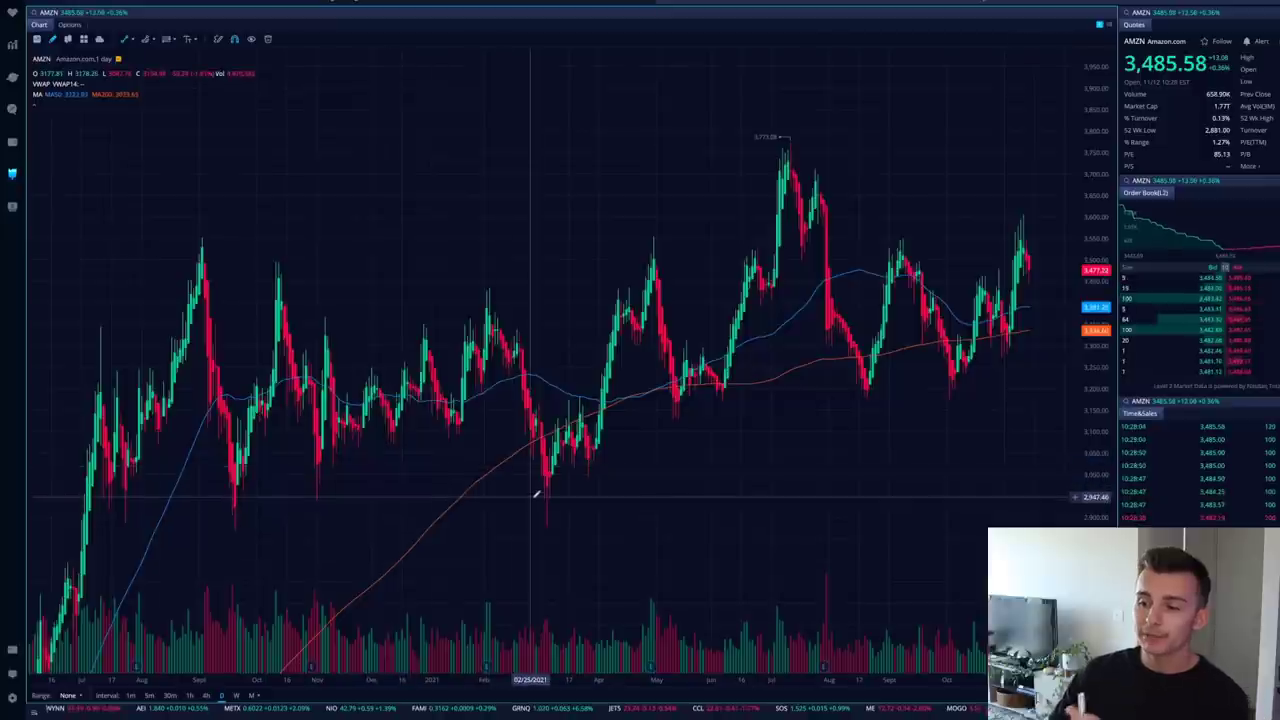
{"action": "left_click", "coordinate": [597, 434], "text": "shift"}
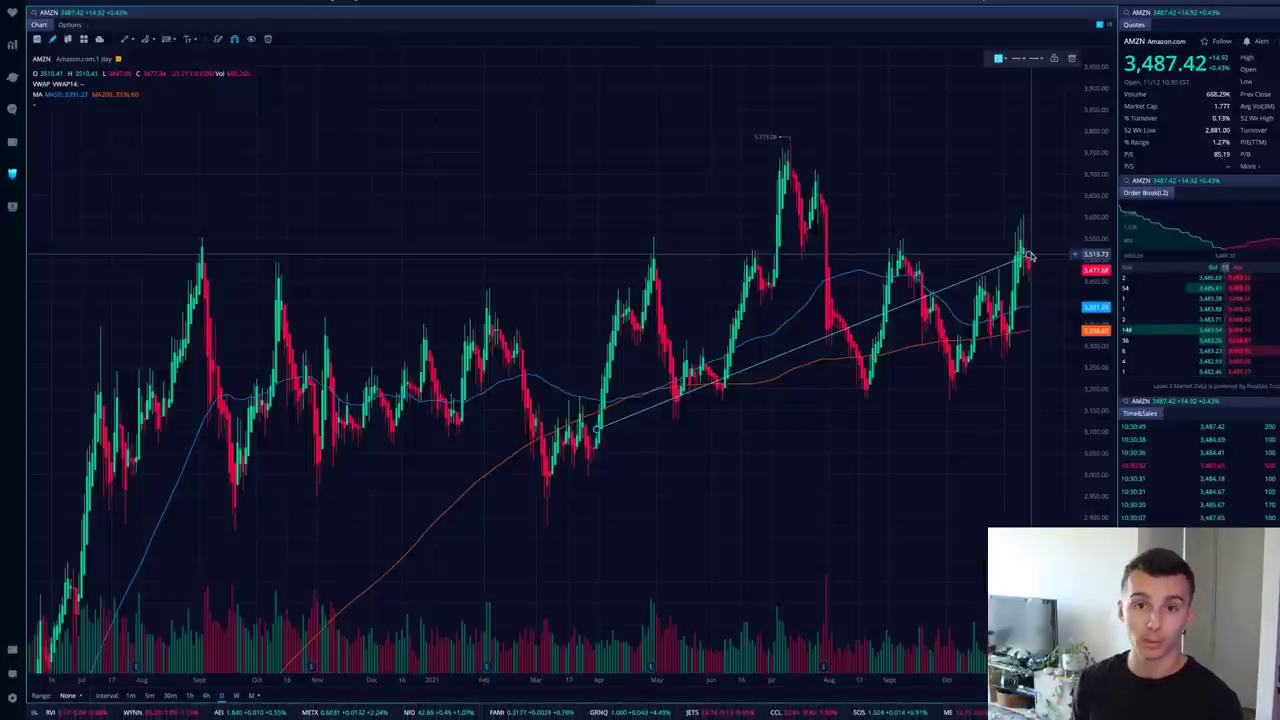
{"action": "key", "text": "Delete"}
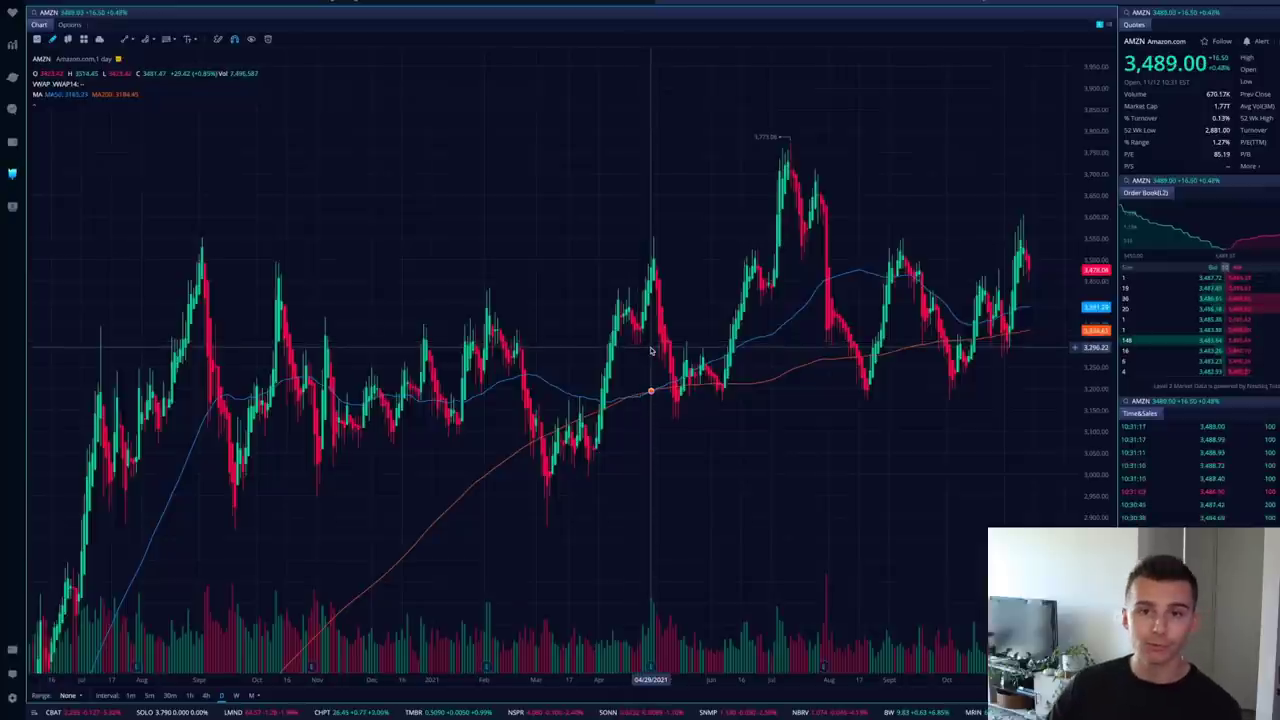
Step: Examine the most recent AMZN daily candles, from early to mid-November 2021, up close
{"action": "scroll", "coordinate": [700, 355], "scroll_direction": "right", "scroll_amount": 5}
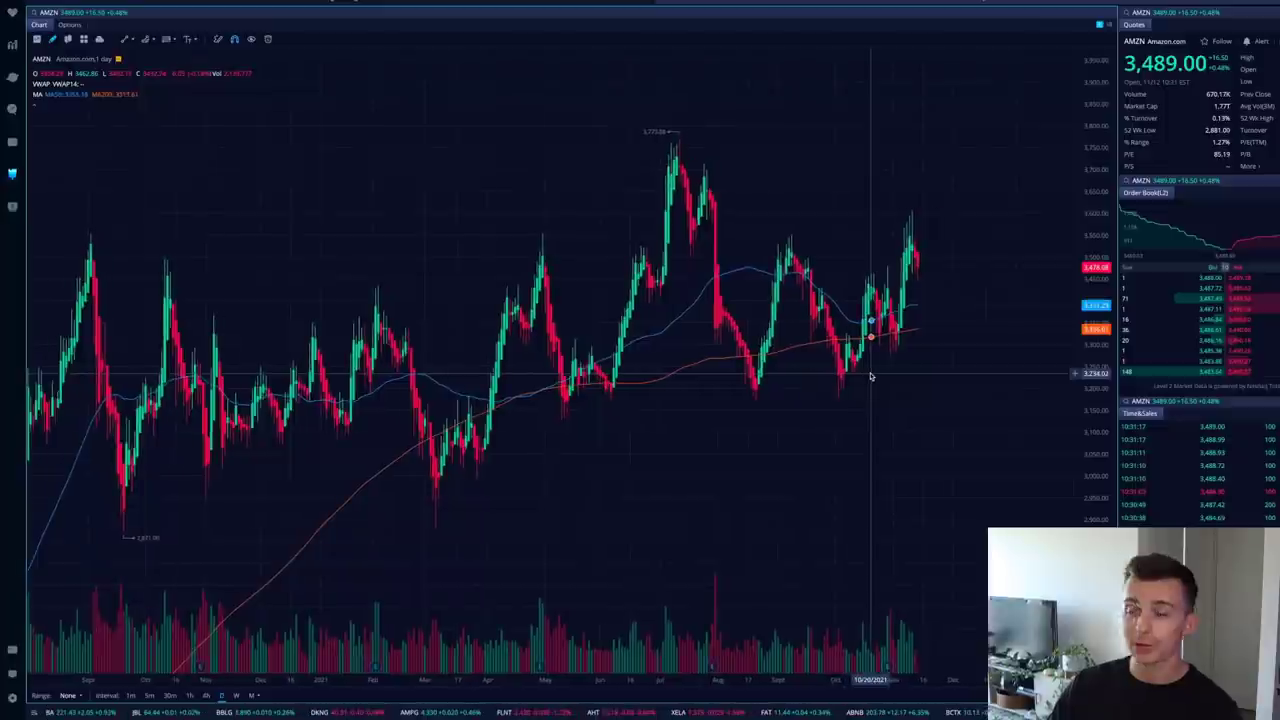
{"action": "scroll", "coordinate": [908, 365], "scroll_direction": "up", "scroll_amount": 5}
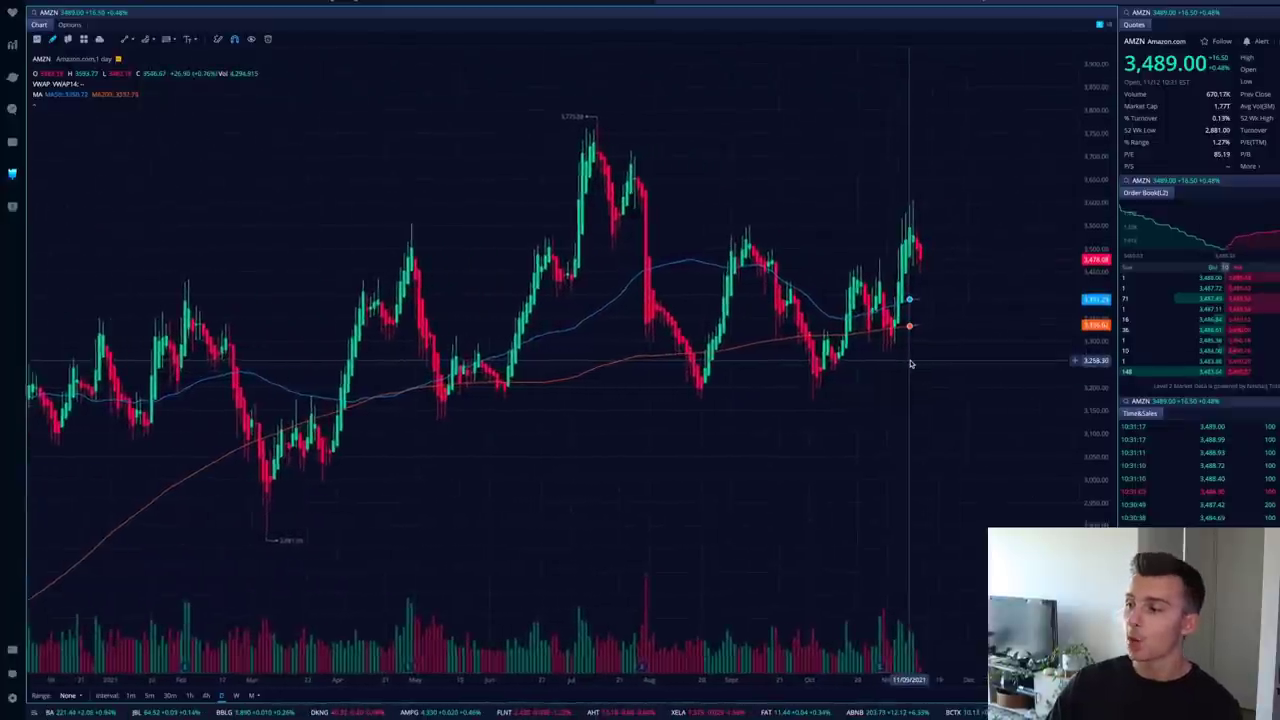
{"action": "scroll", "coordinate": [908, 363], "scroll_direction": "right", "scroll_amount": 5}
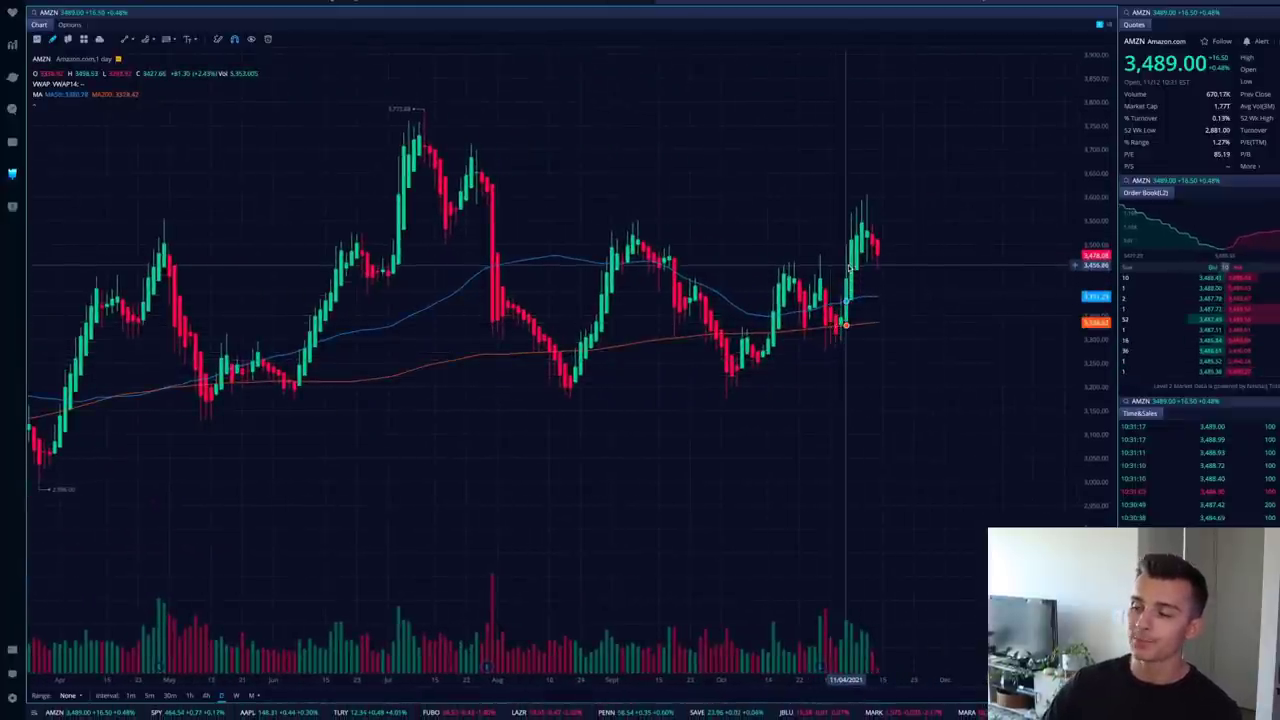
{"action": "scroll", "coordinate": [858, 220], "scroll_direction": "left", "scroll_amount": 1}
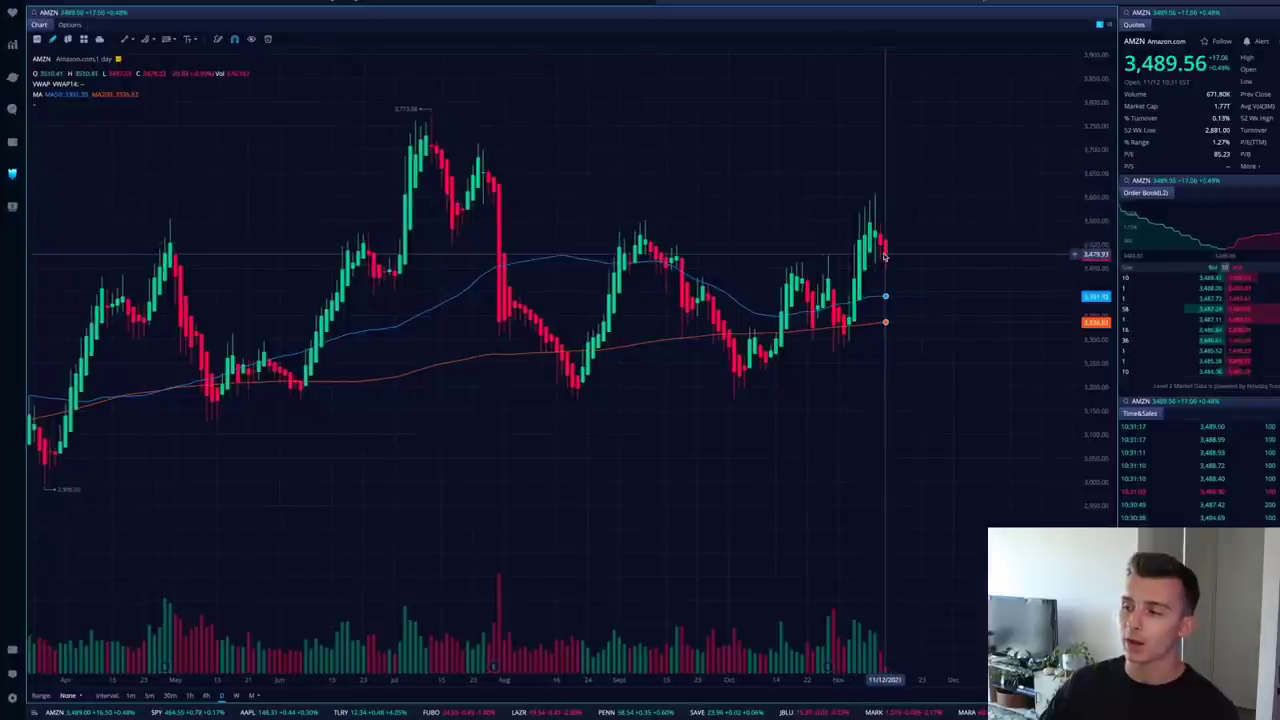
{"action": "scroll", "coordinate": [870, 240], "scroll_direction": "up", "scroll_amount": 3}
Step: Enlarge the gravestone, long-legged and dragonfly doji diagram in Investopedia's doji article
{"action": "scroll", "coordinate": [858, 290], "scroll_direction": "down", "scroll_amount": 1}
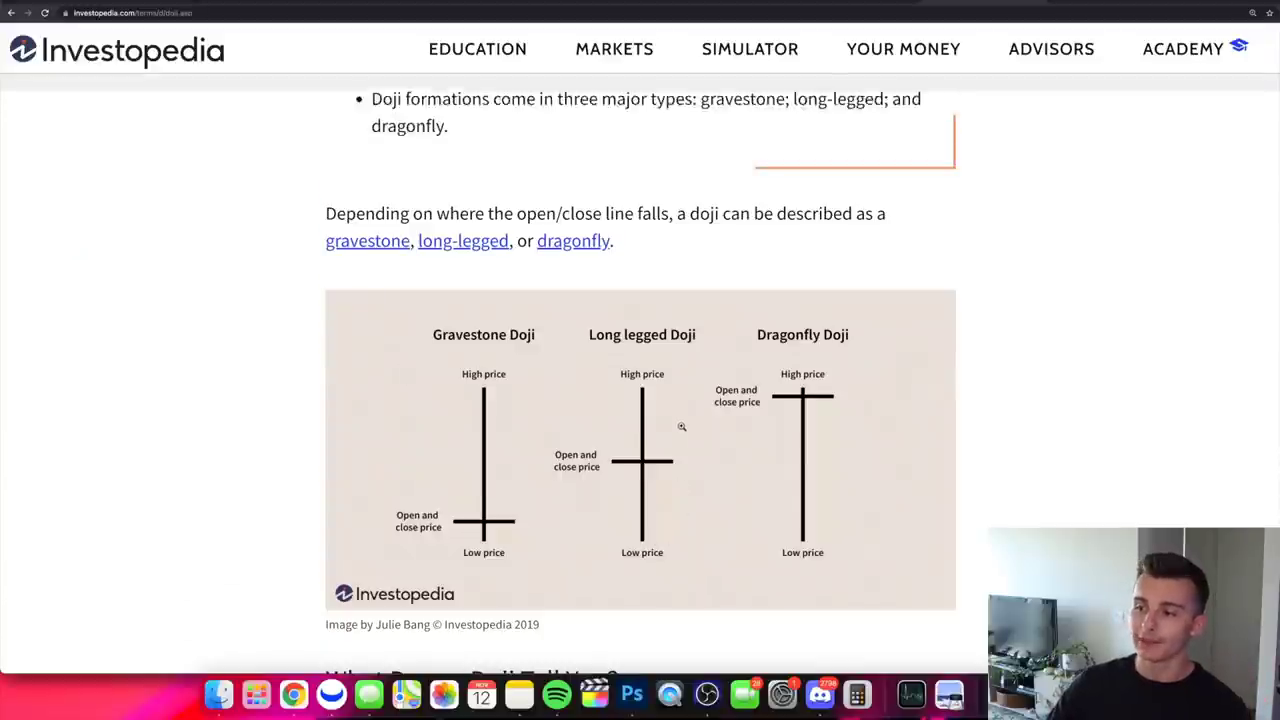
{"action": "scroll", "coordinate": [662, 410], "scroll_direction": "down", "scroll_amount": 1}
{"action": "left_click", "coordinate": [636, 320]}
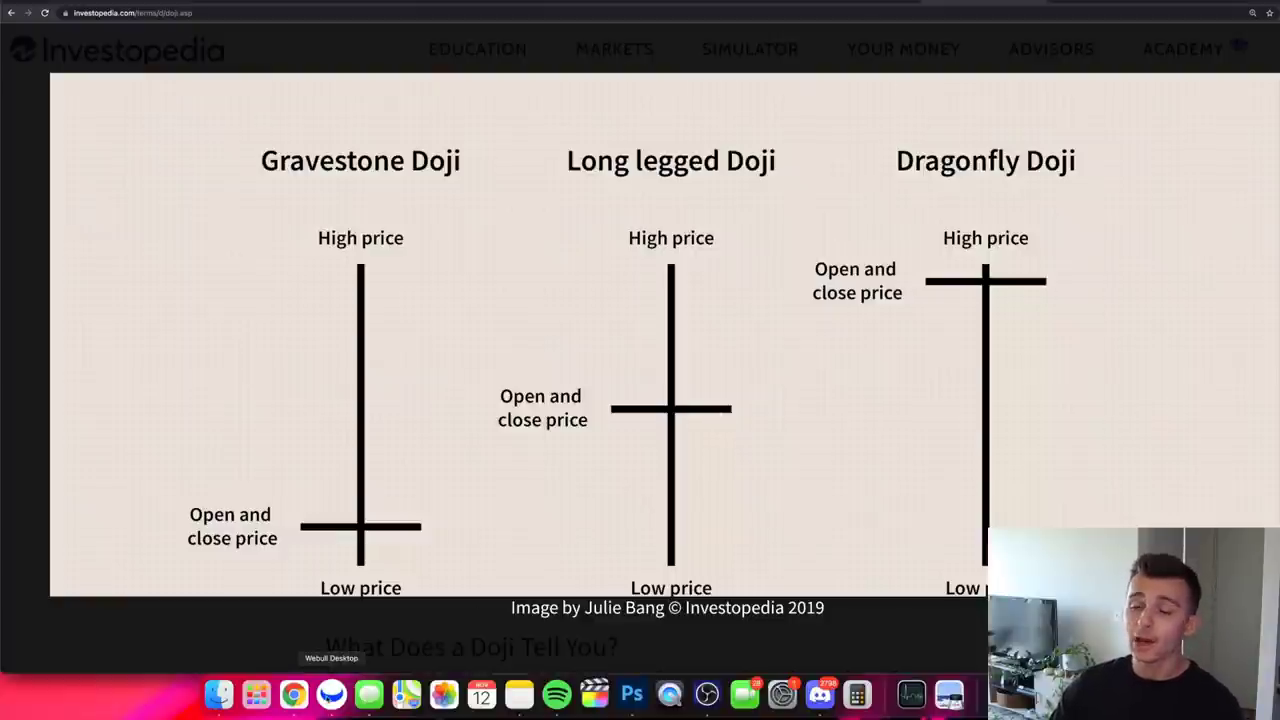
Step: Switch back to Webull Desktop and examine the AMZN candles around November 3, 2021 up close
{"action": "left_click", "coordinate": [331, 694]}
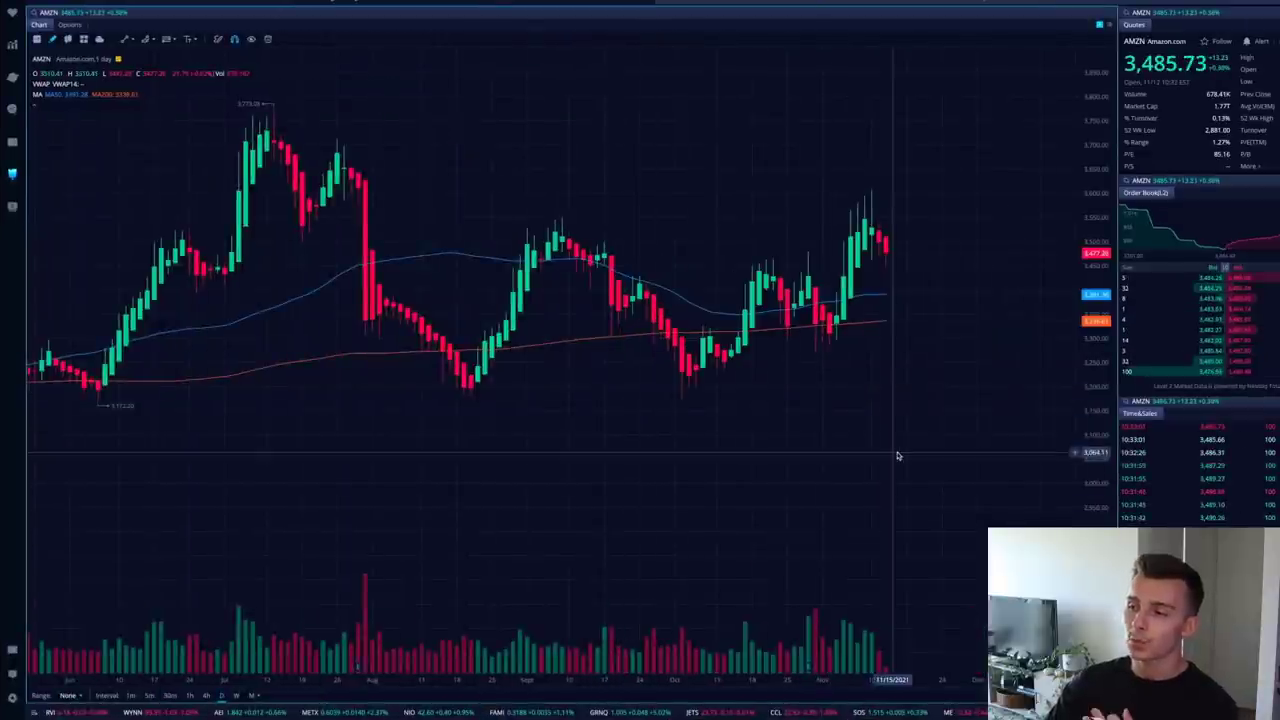
{"action": "scroll", "coordinate": [897, 453], "scroll_direction": "up", "scroll_amount": 3}
{"action": "scroll", "coordinate": [897, 452], "scroll_direction": "up", "scroll_amount": 3}
{"action": "scroll", "coordinate": [863, 377], "scroll_direction": "up", "scroll_amount": 2}
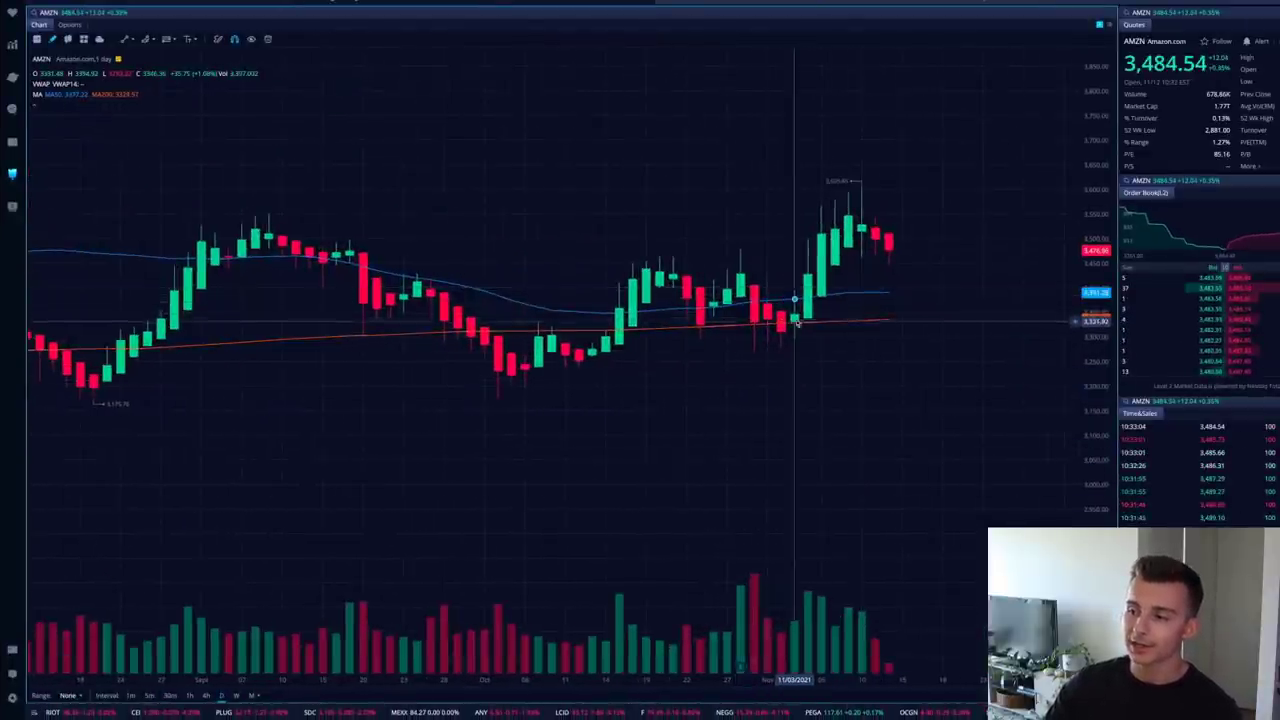
{"action": "left_click", "coordinate": [795, 298]}
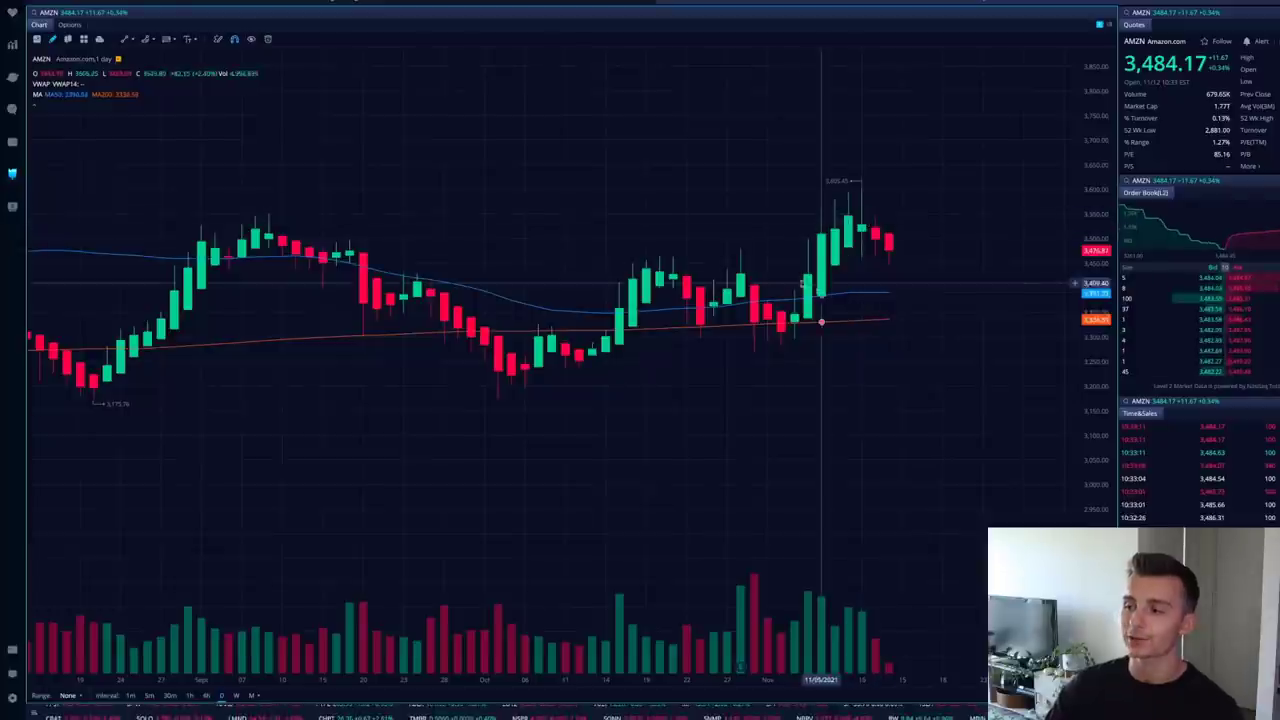
Step: Draw a trend line on AMZN from the November 3 candle up to the November 10 candle and delete it
{"action": "left_click", "coordinate": [126, 40]}
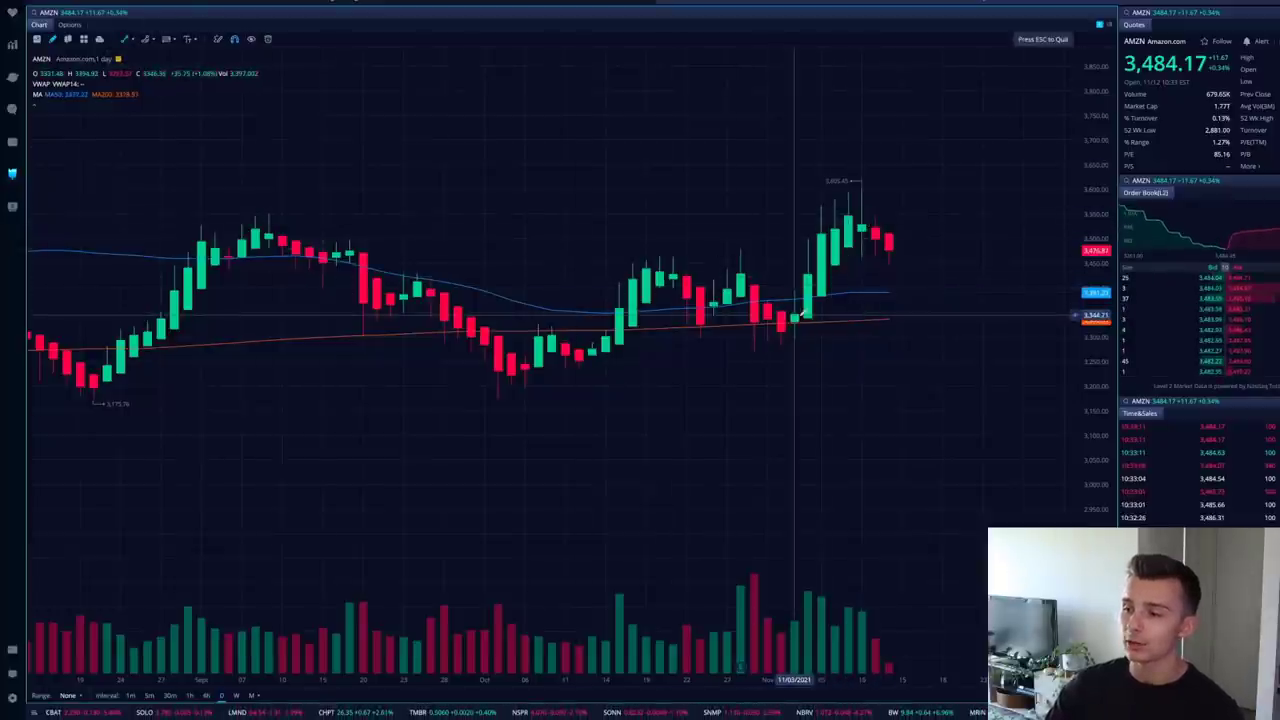
{"action": "left_click_drag", "start_coordinate": [795, 317], "coordinate": [861, 207]}
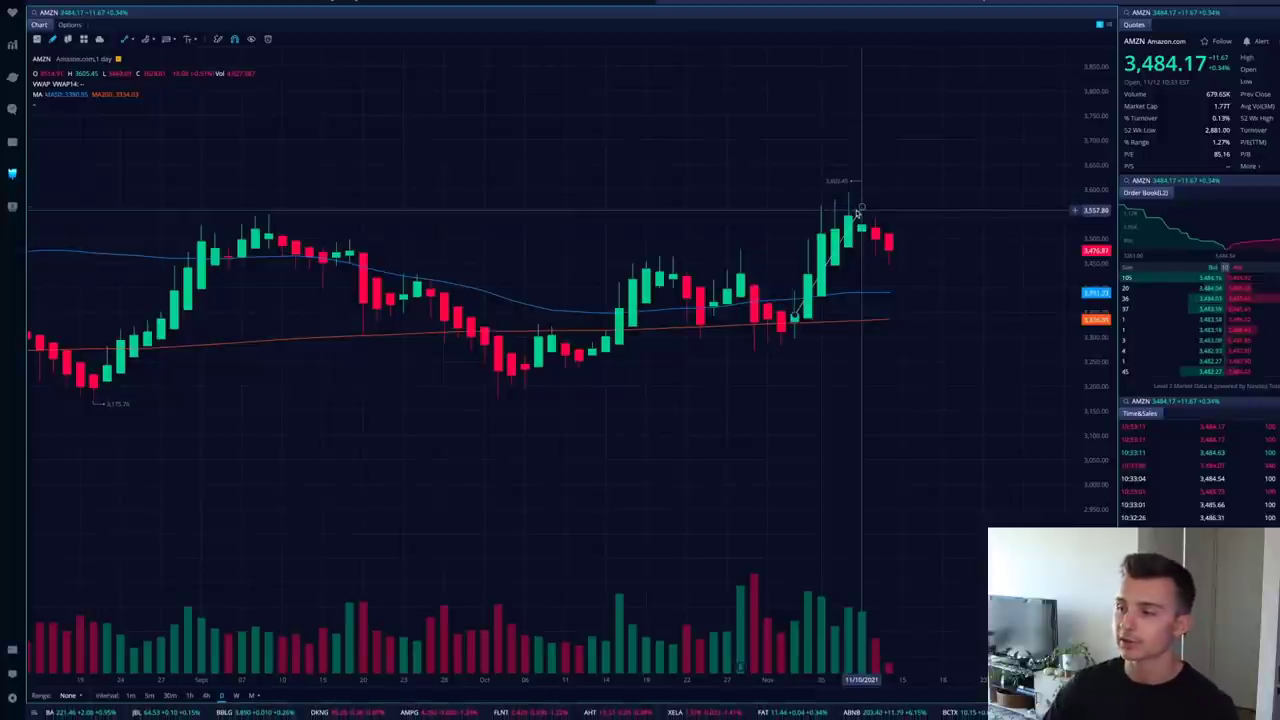
{"action": "key", "text": "Delete"}
Step: Draw a downward trend line on AMZN from the November 11 candle past the latest candle and remove it
{"action": "scroll", "coordinate": [915, 217], "scroll_direction": "up", "scroll_amount": 2}
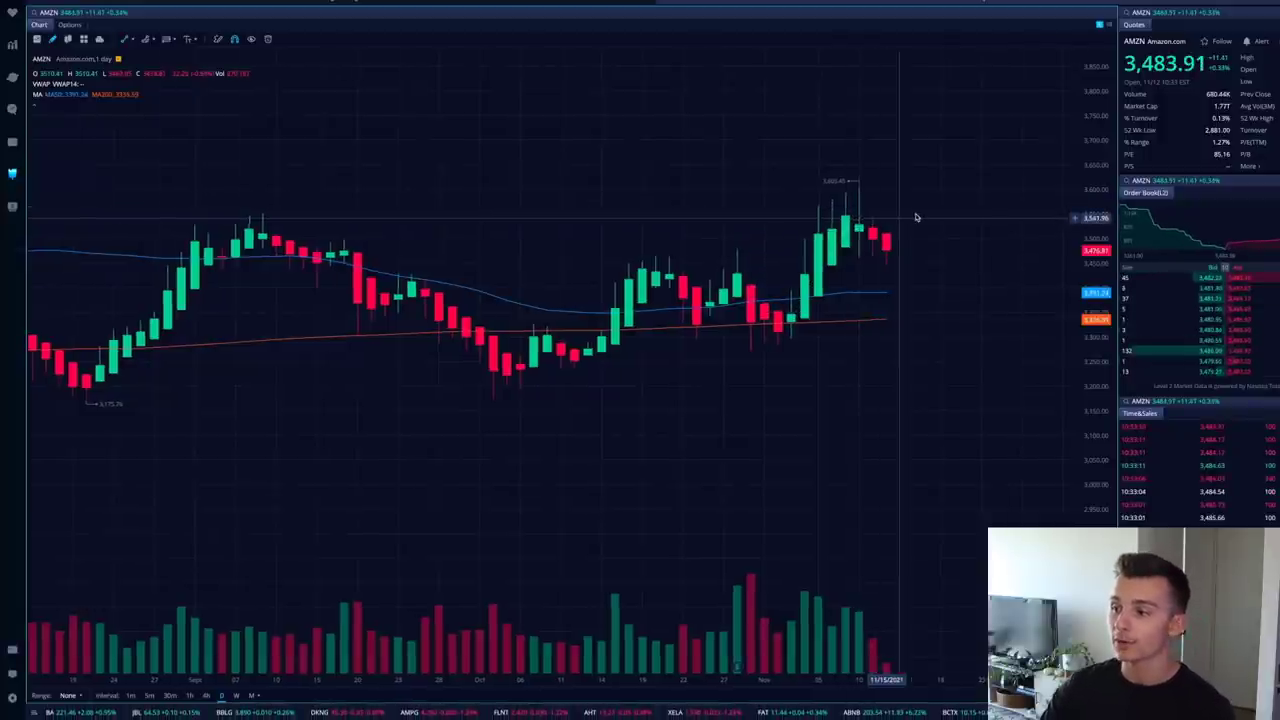
{"action": "scroll", "coordinate": [915, 217], "scroll_direction": "up", "scroll_amount": 3}
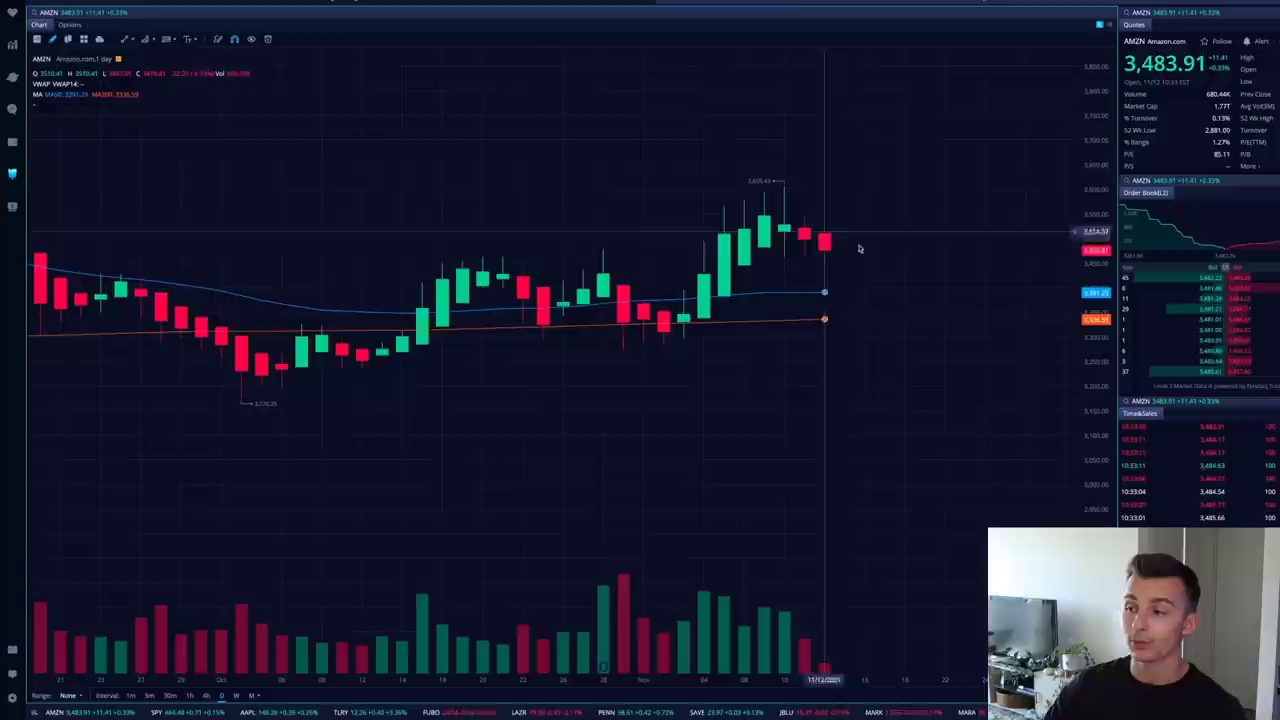
{"action": "left_click", "coordinate": [804, 229], "text": "shift"}
{"action": "left_click", "coordinate": [864, 283]}
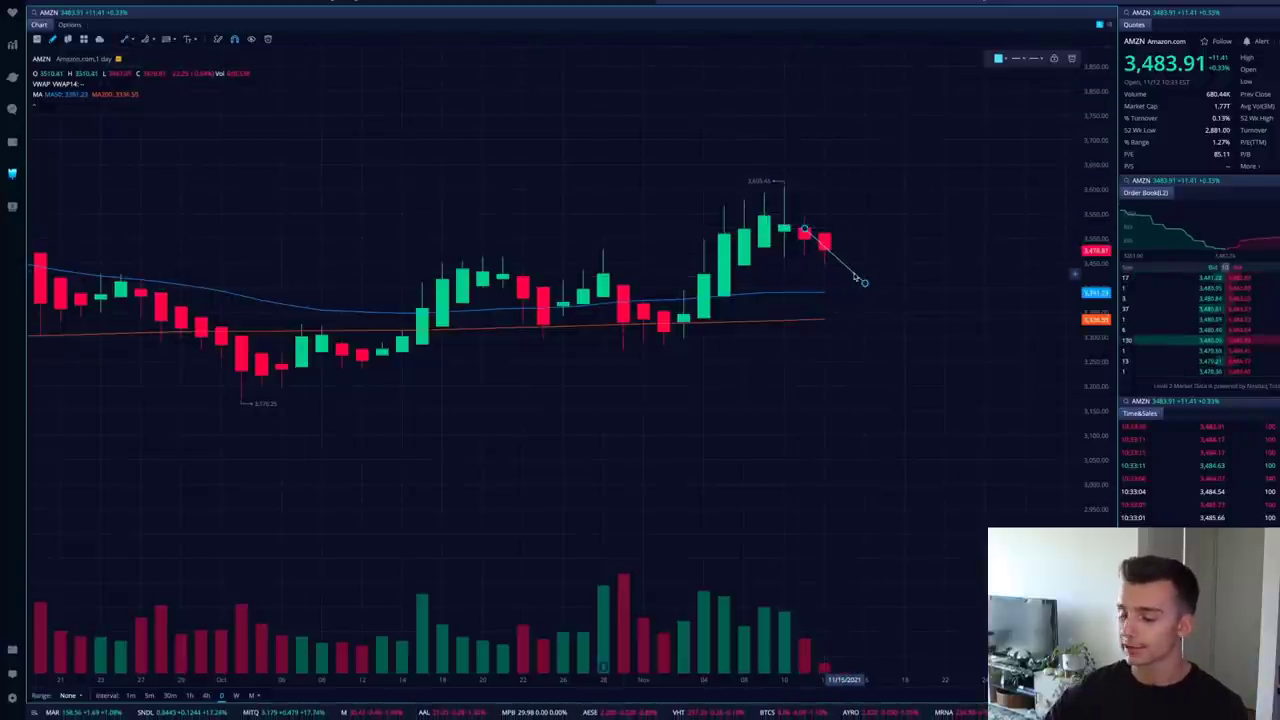
{"action": "left_click", "coordinate": [855, 277]}
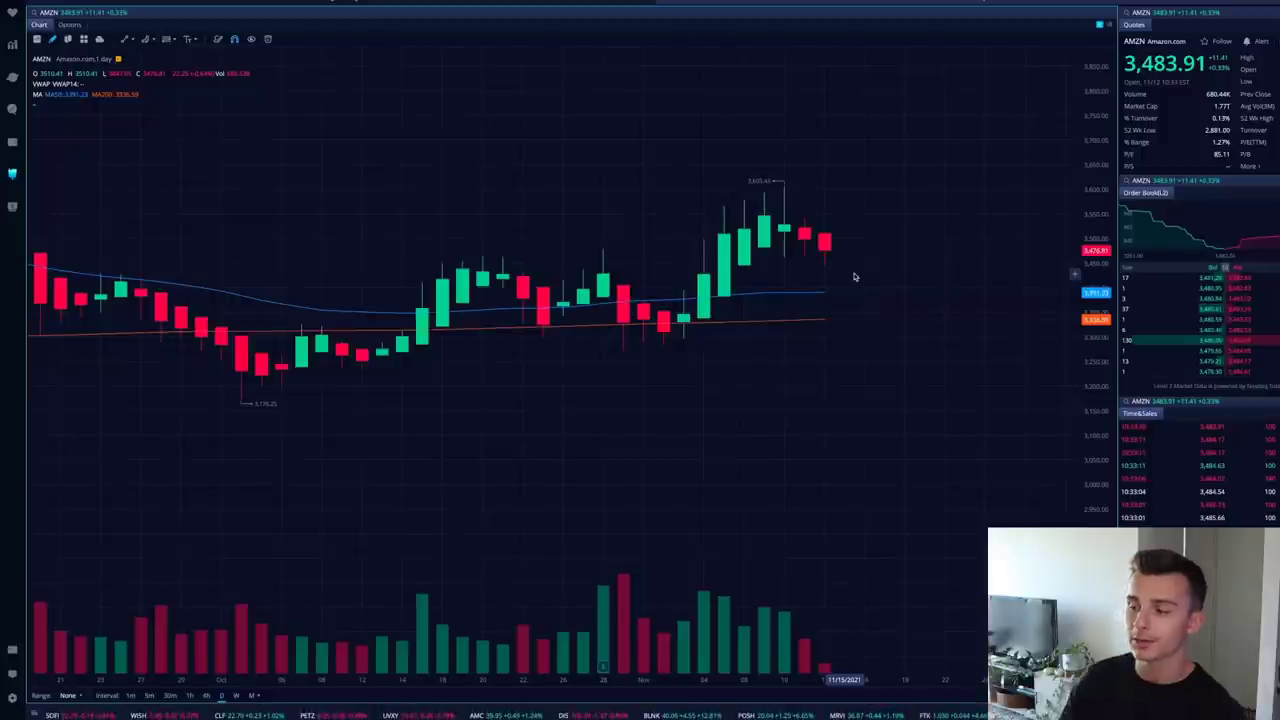
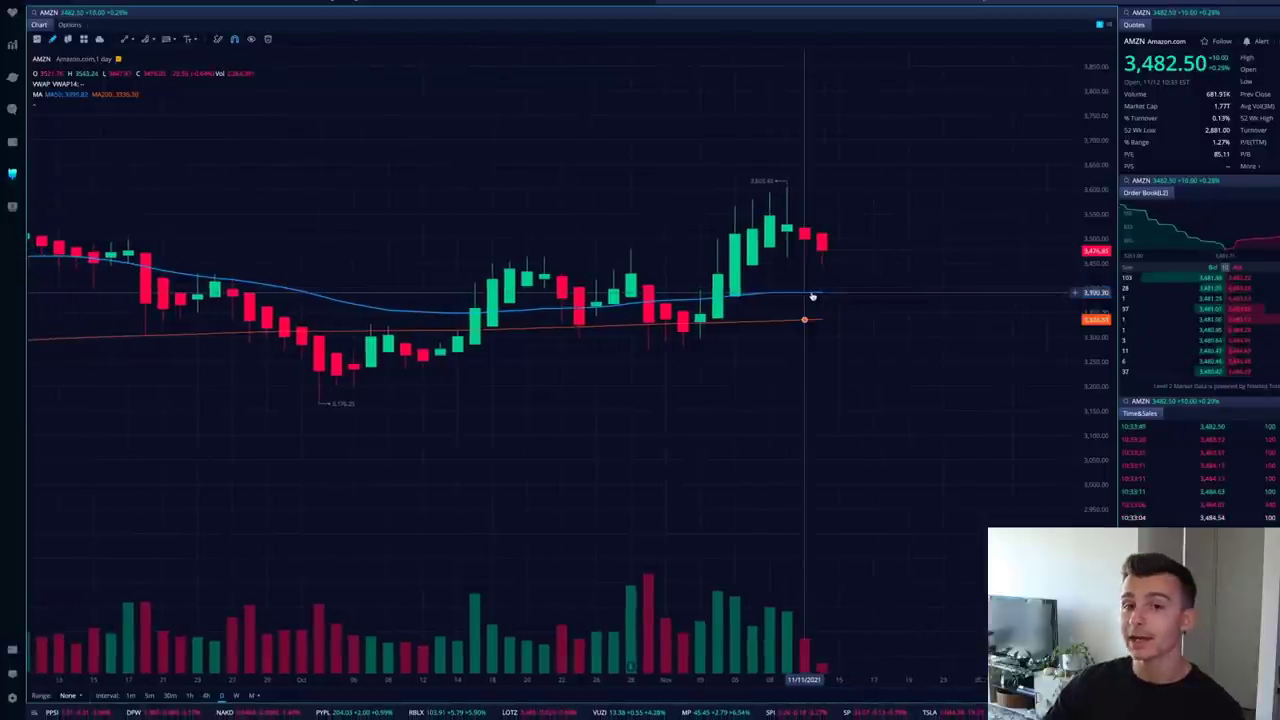
Step: Draw a trend line on AMZN from the late July 2021 high down to the low around August 20
{"action": "scroll", "coordinate": [813, 296], "scroll_direction": "up", "scroll_amount": 4}
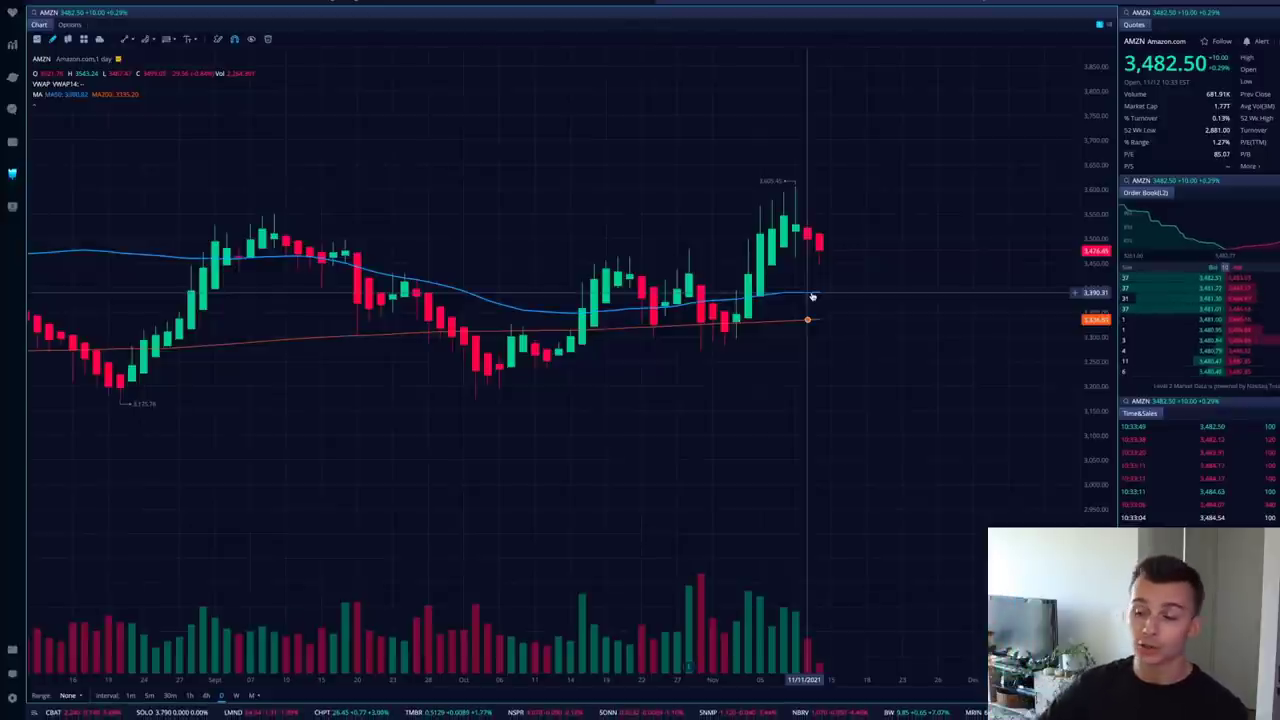
{"action": "scroll", "coordinate": [813, 296], "scroll_direction": "down", "scroll_amount": 5}
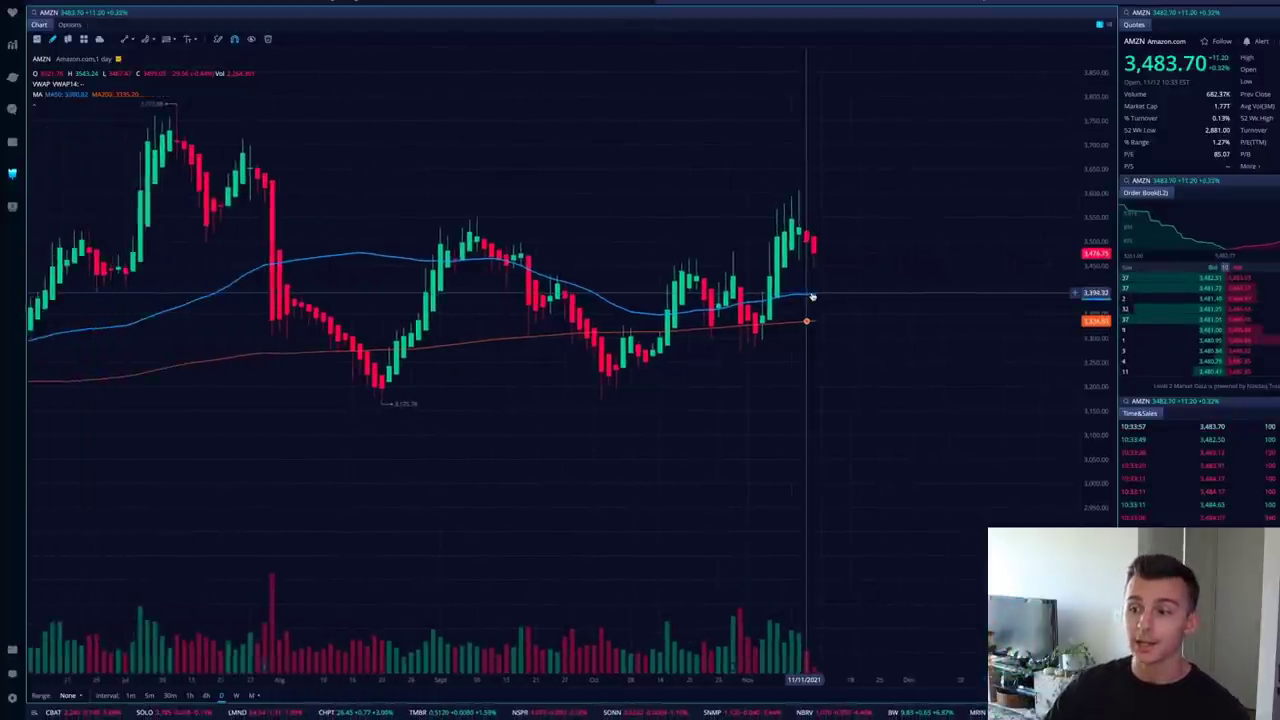
{"action": "scroll", "coordinate": [813, 296], "scroll_direction": "down", "scroll_amount": 3}
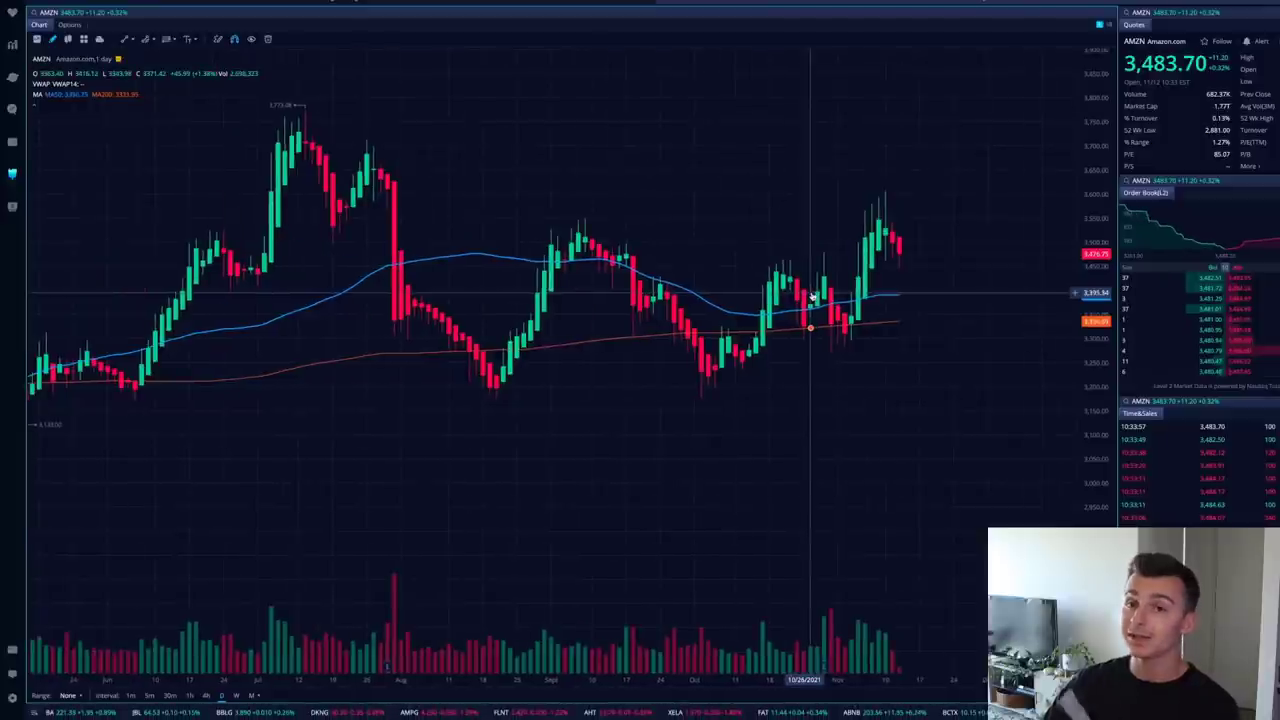
{"action": "scroll", "coordinate": [406, 248], "scroll_direction": "up", "scroll_amount": 5}
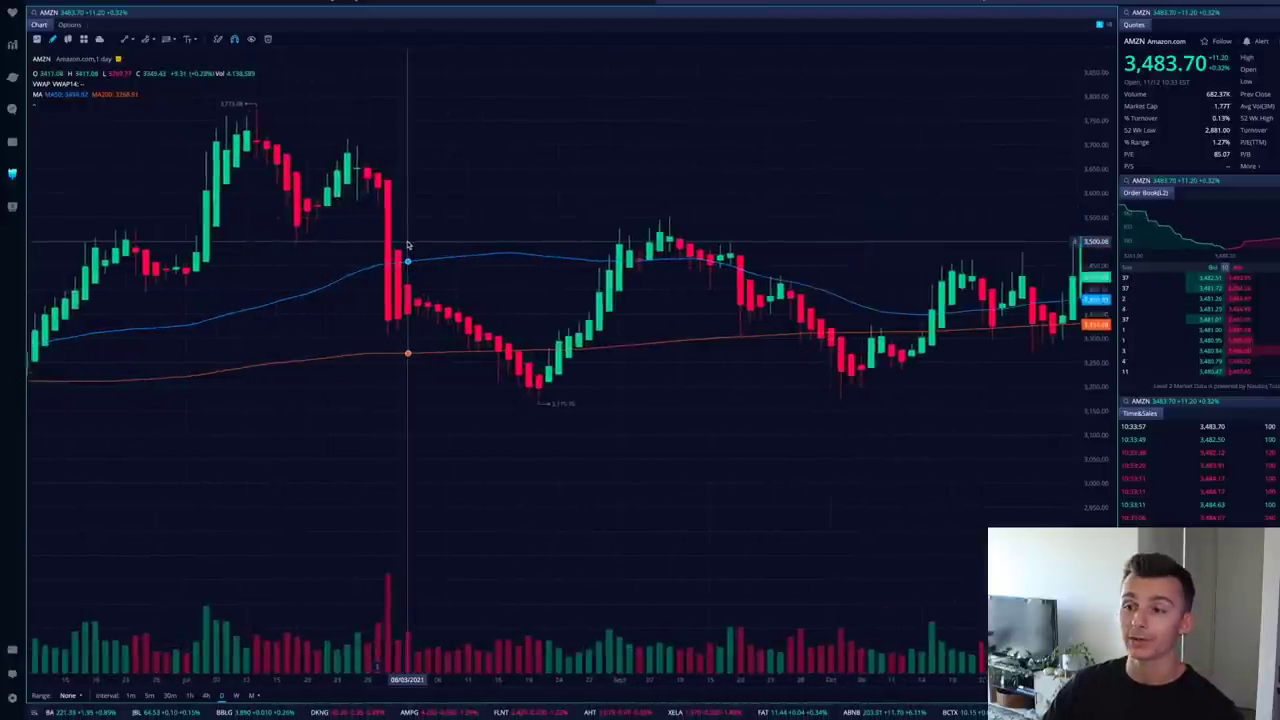
{"action": "scroll", "coordinate": [407, 245], "scroll_direction": "up", "scroll_amount": 3}
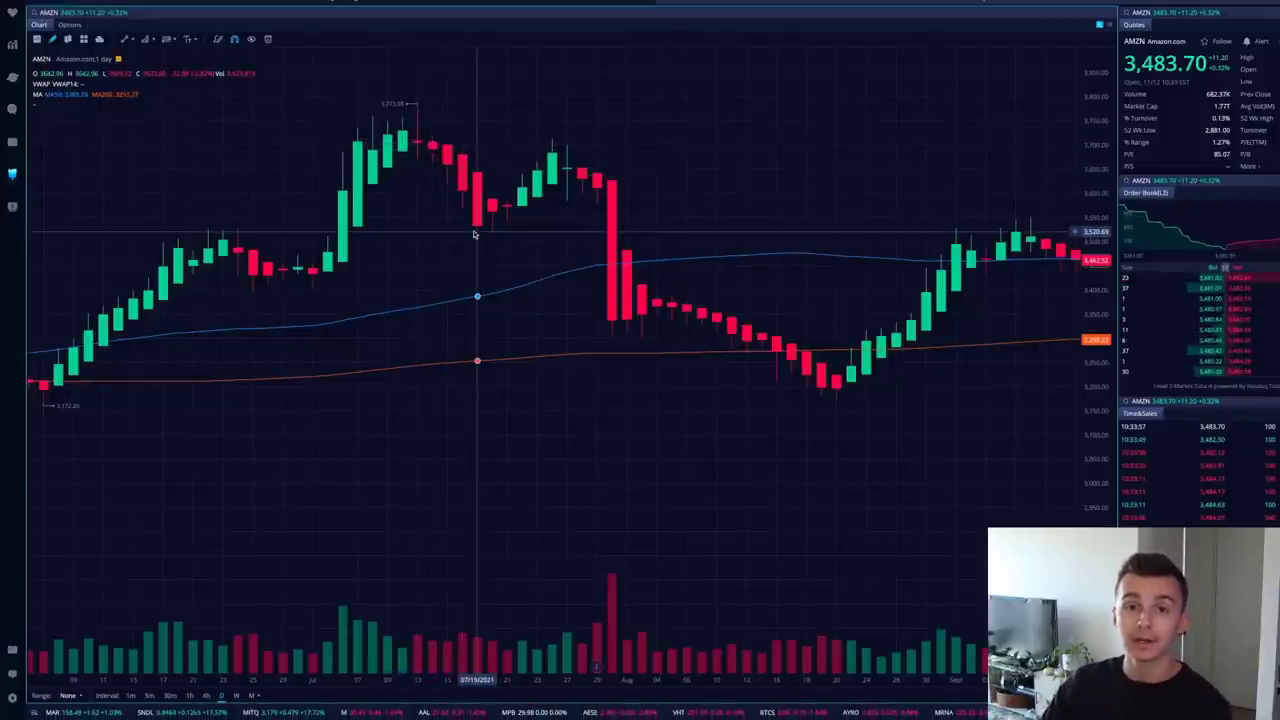
{"action": "scroll", "coordinate": [490, 232], "scroll_direction": "right", "scroll_amount": 3}
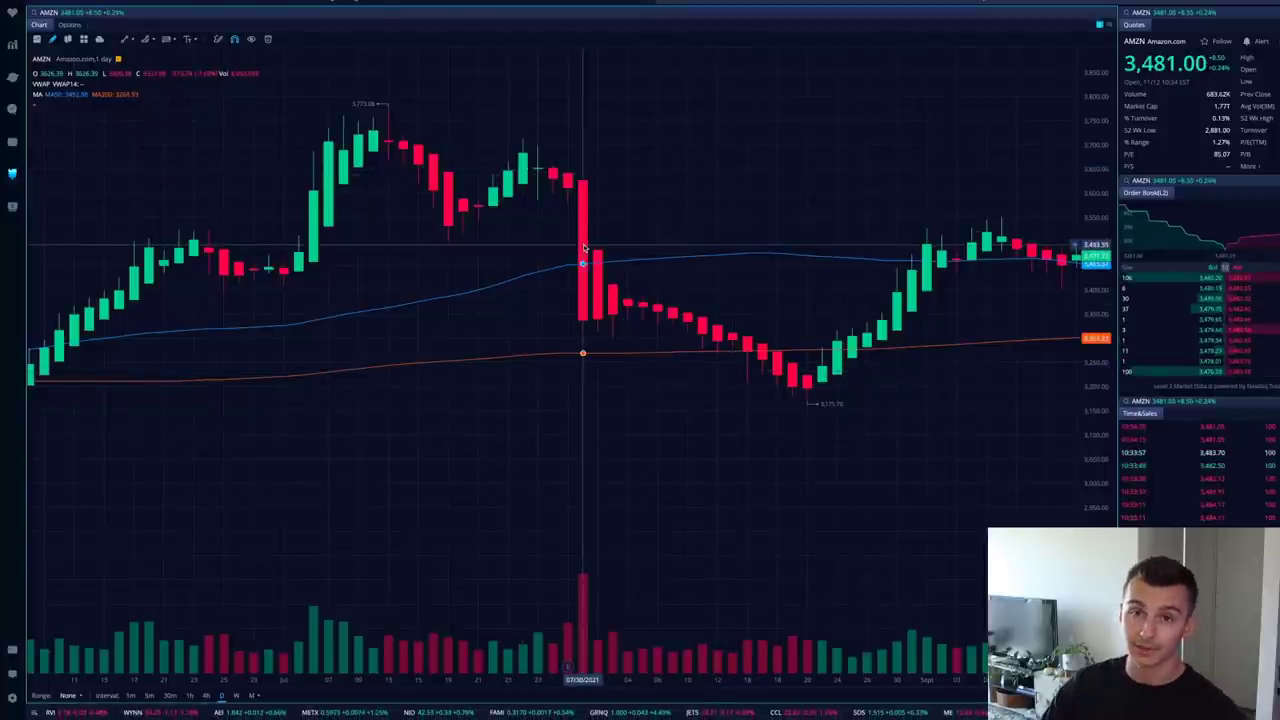
{"action": "left_click", "coordinate": [125, 40]}
{"action": "left_click_drag", "start_coordinate": [540, 167], "coordinate": [800, 382]}
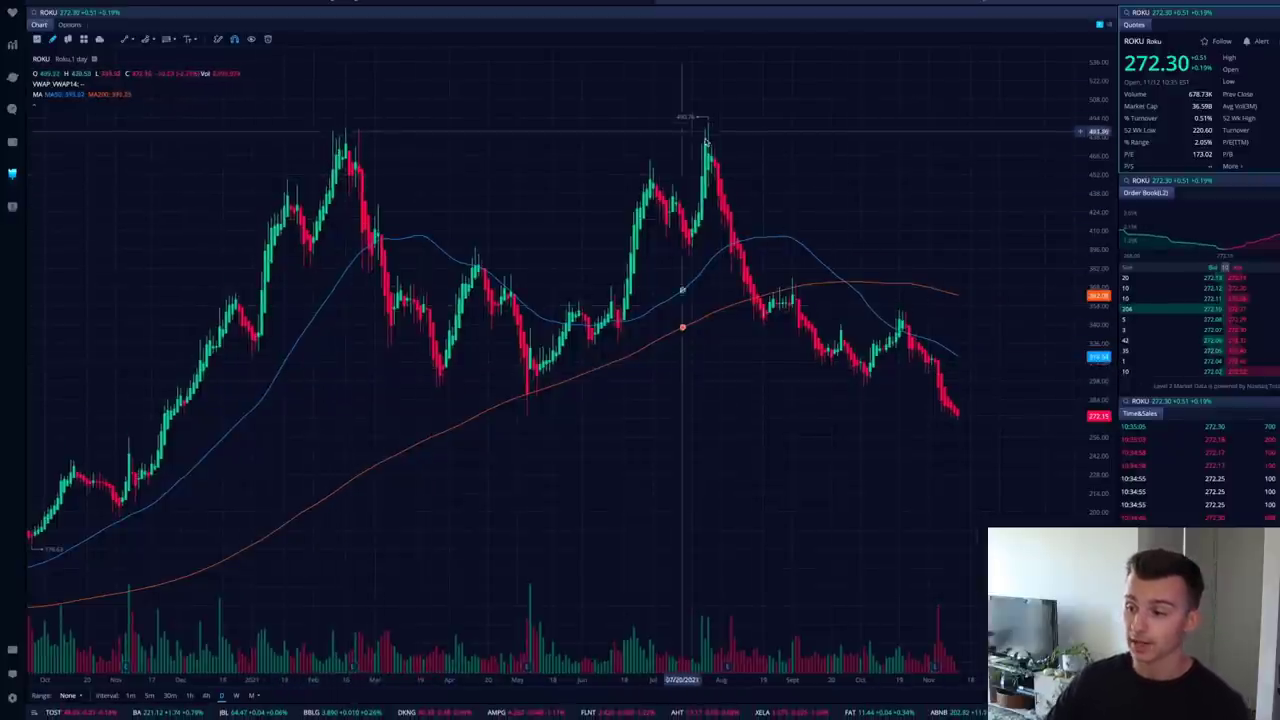
Step: Draw a trend line on ROKU from the late July 2021 high down to the August 19 low
{"action": "left_click", "coordinate": [127, 39]}
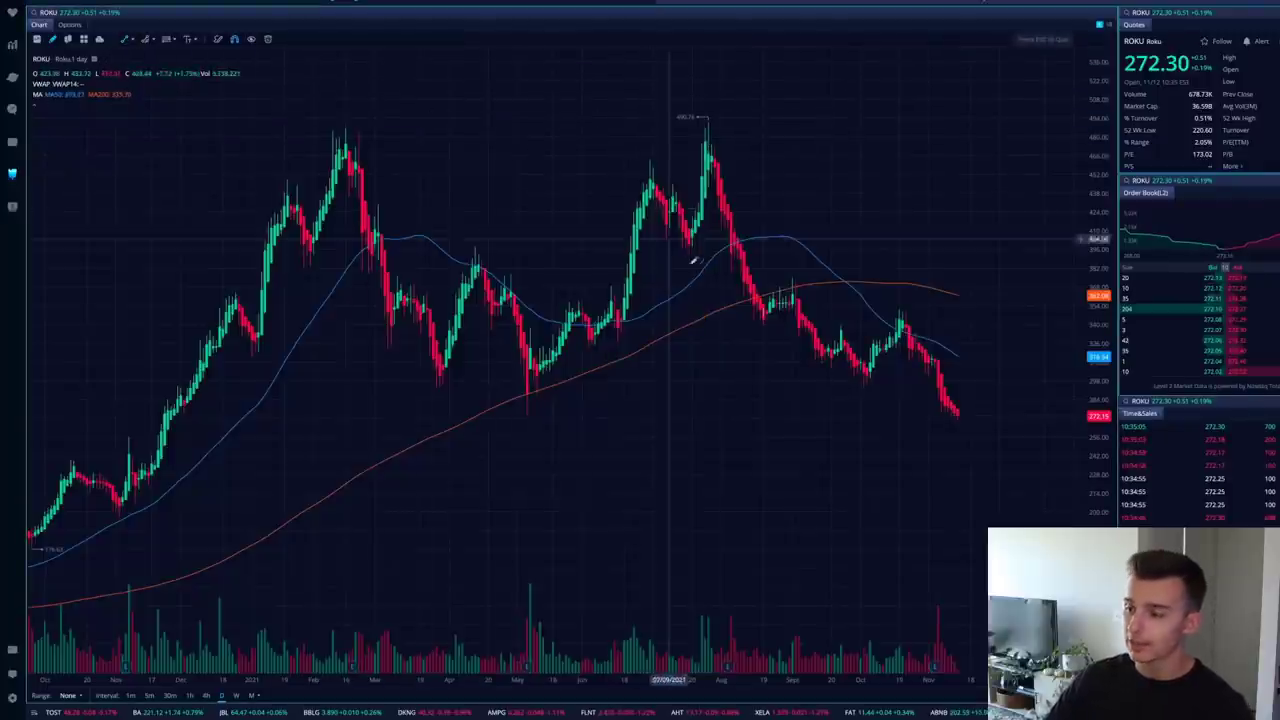
{"action": "left_click", "coordinate": [710, 140]}
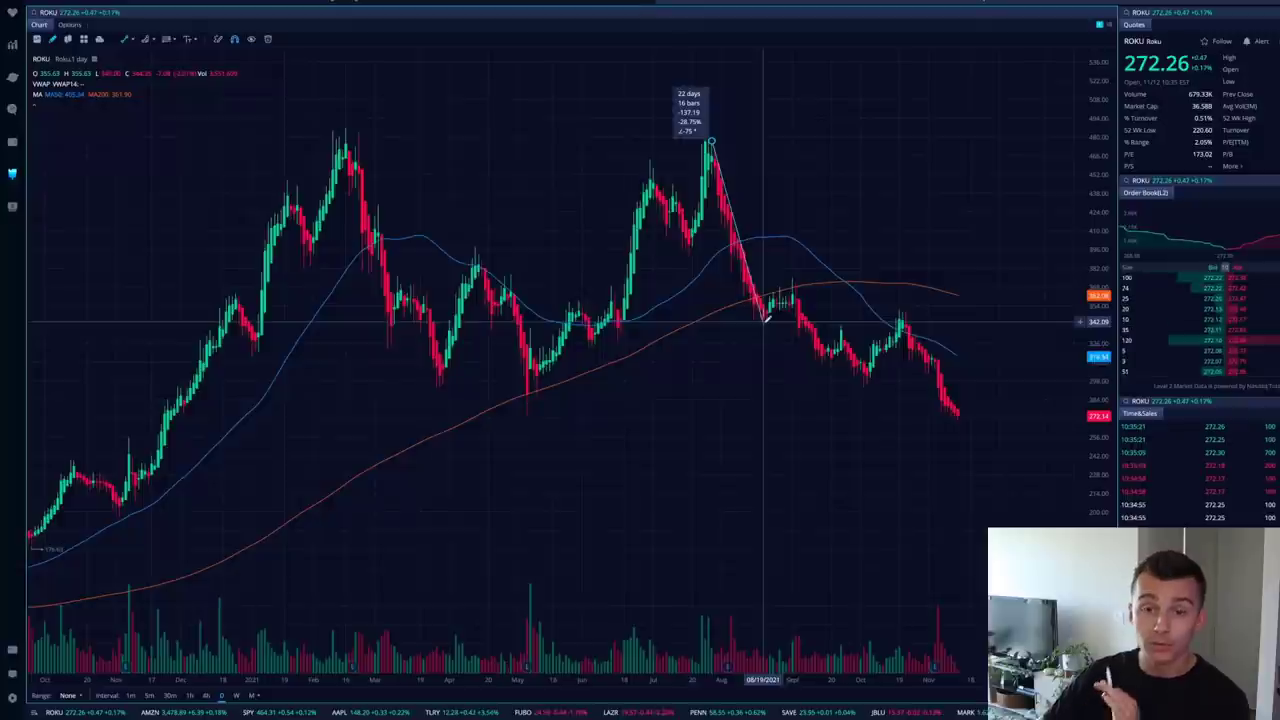
{"action": "left_click", "coordinate": [765, 318]}
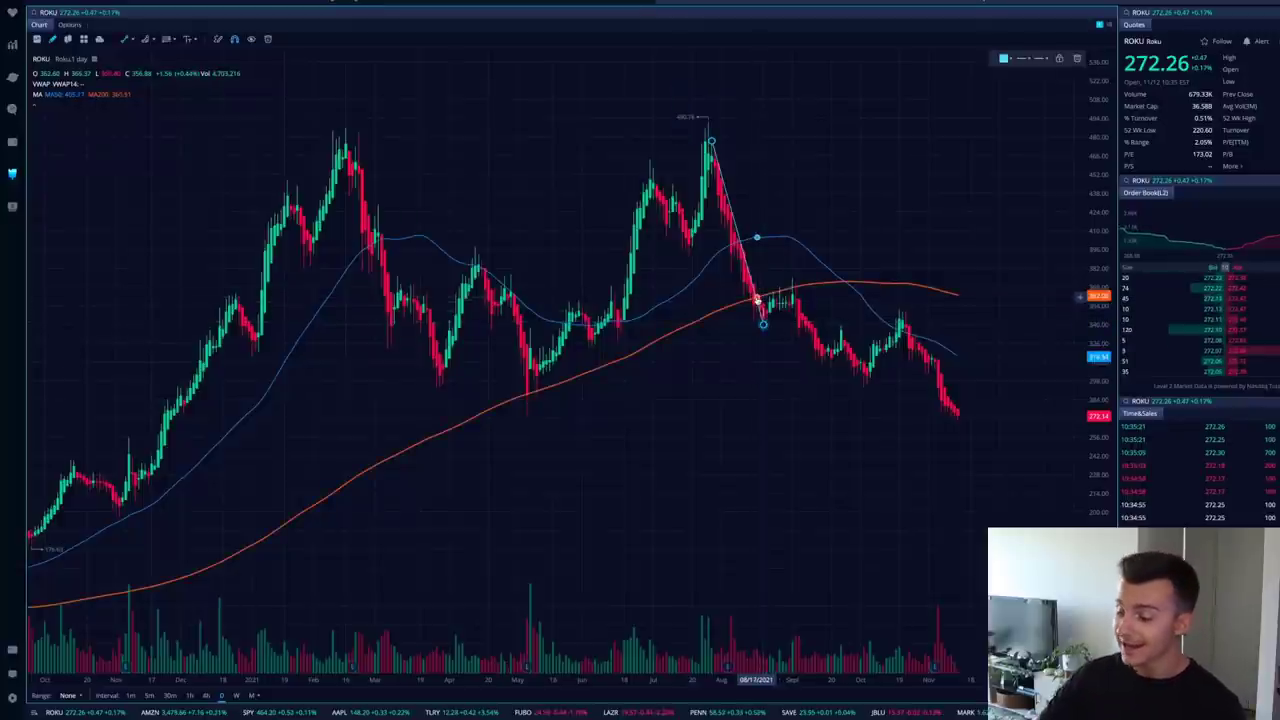
Step: Examine ROKU's mid-August 2021 candles around the 200-day moving average
{"action": "scroll", "coordinate": [759, 303], "scroll_direction": "up", "scroll_amount": 5}
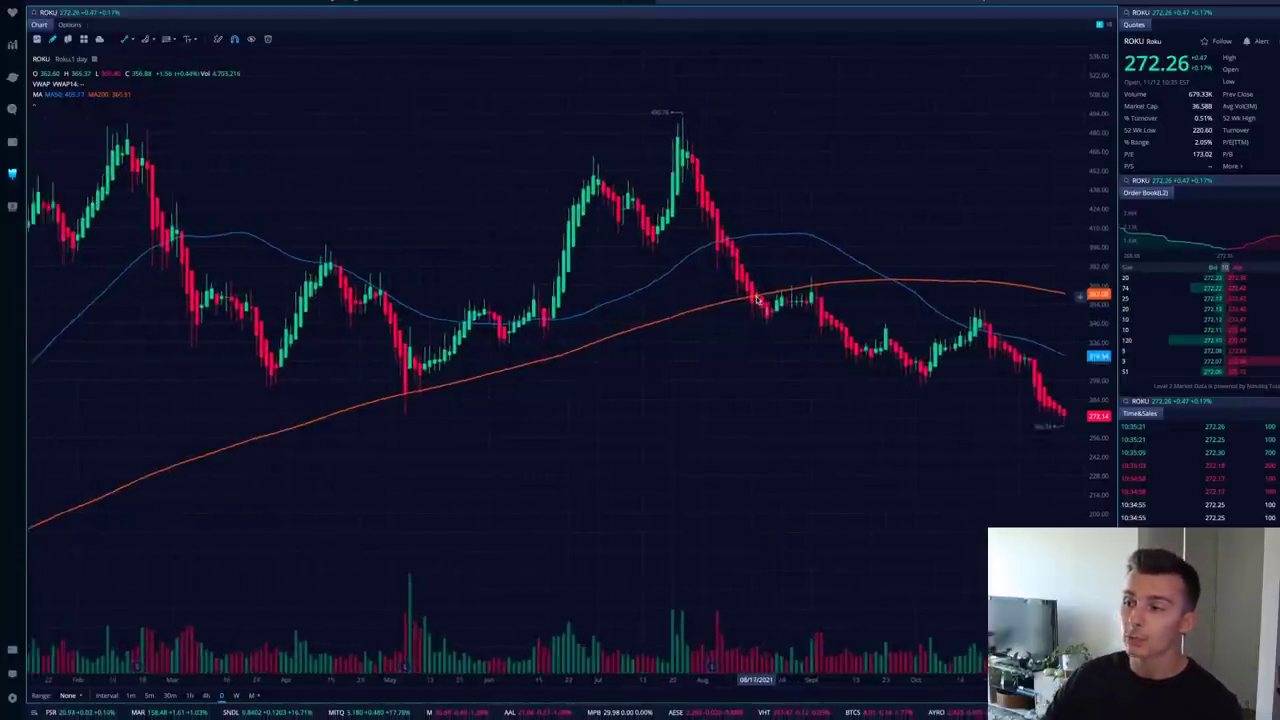
{"action": "scroll", "coordinate": [762, 307], "scroll_direction": "up", "scroll_amount": 4}
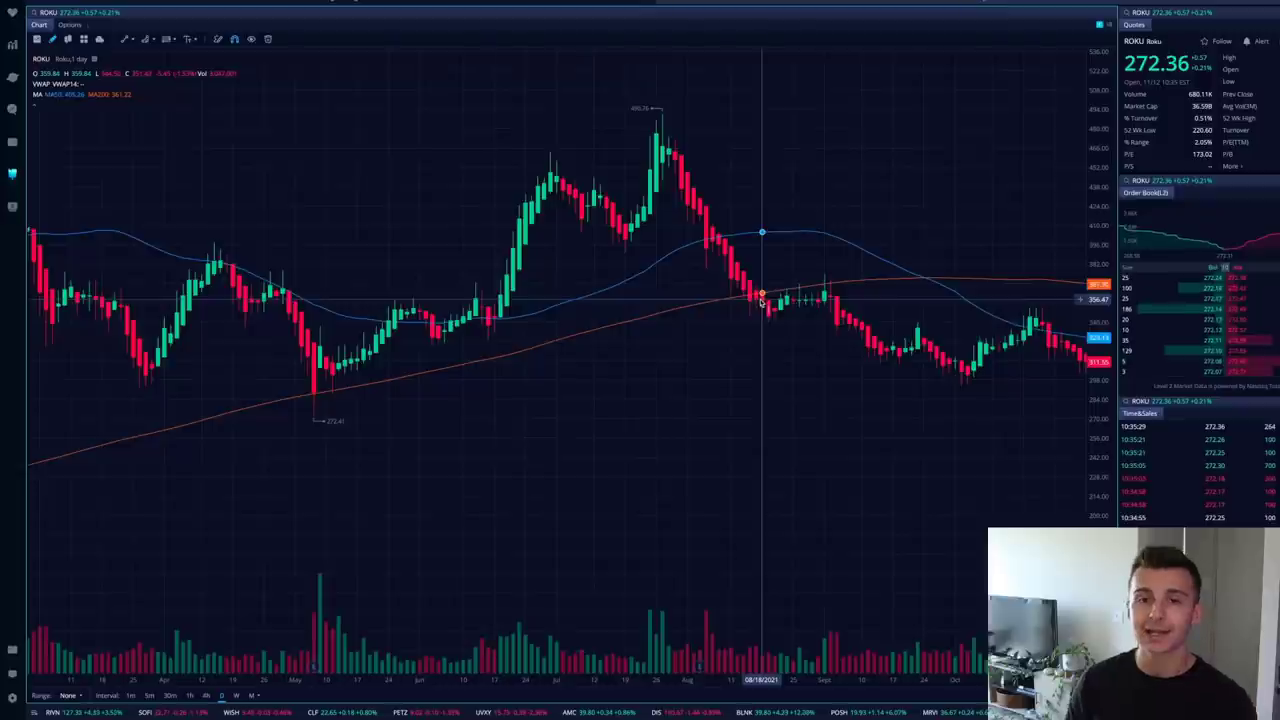
{"action": "scroll", "coordinate": [762, 300], "scroll_direction": "down", "scroll_amount": 1}
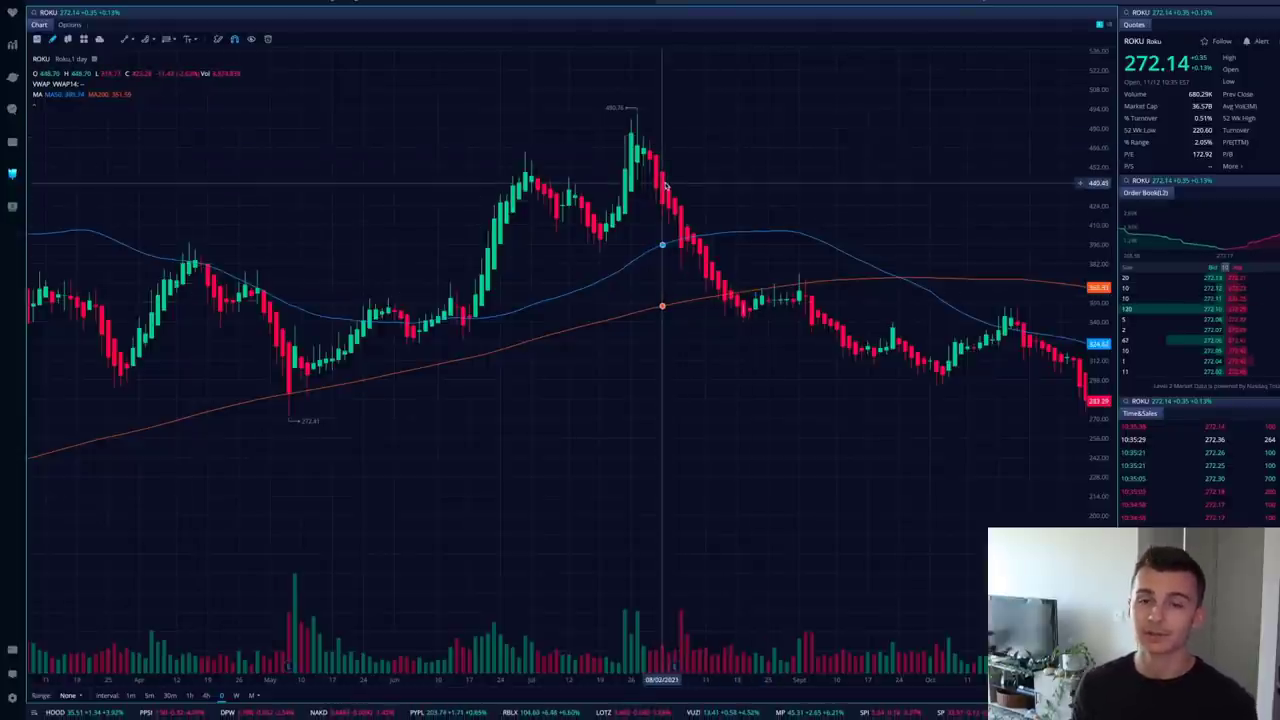
Step: Try a trend line on ROKU from the August 20 low down to the October 4, 2021 low
{"action": "scroll", "coordinate": [713, 268], "scroll_direction": "down", "scroll_amount": 2}
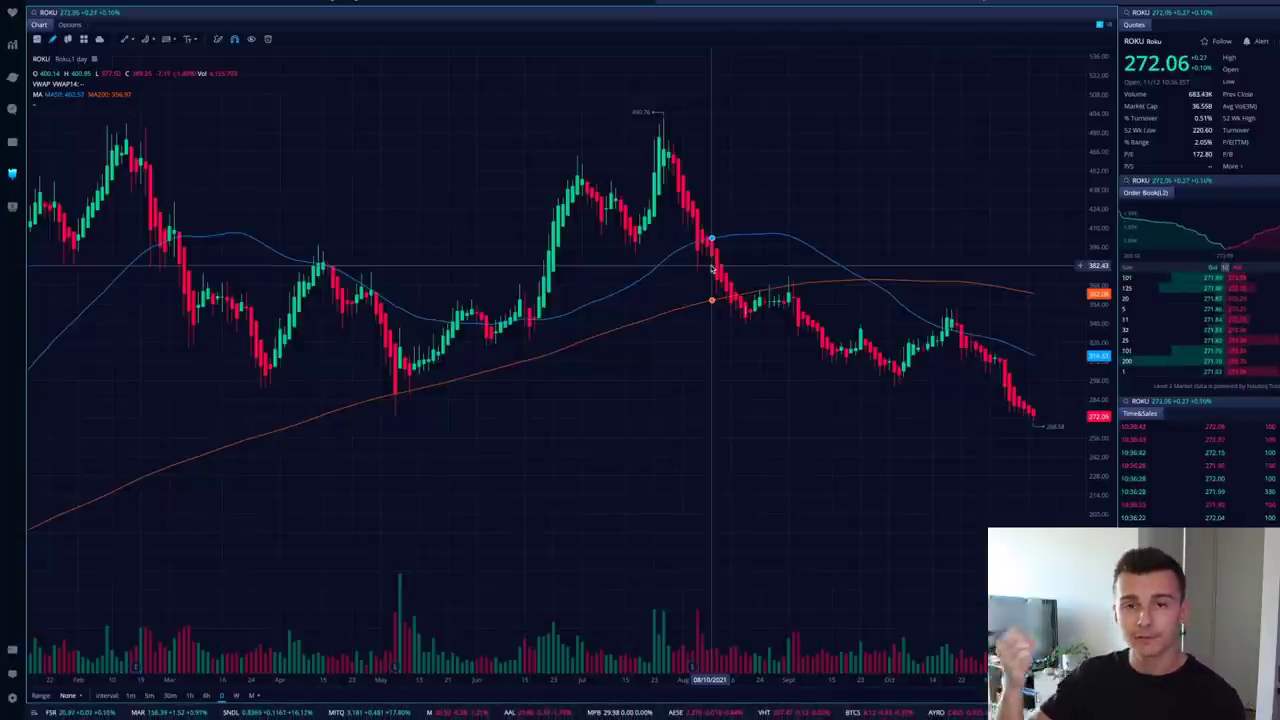
{"action": "scroll", "coordinate": [832, 246], "scroll_direction": "up", "scroll_amount": 3}
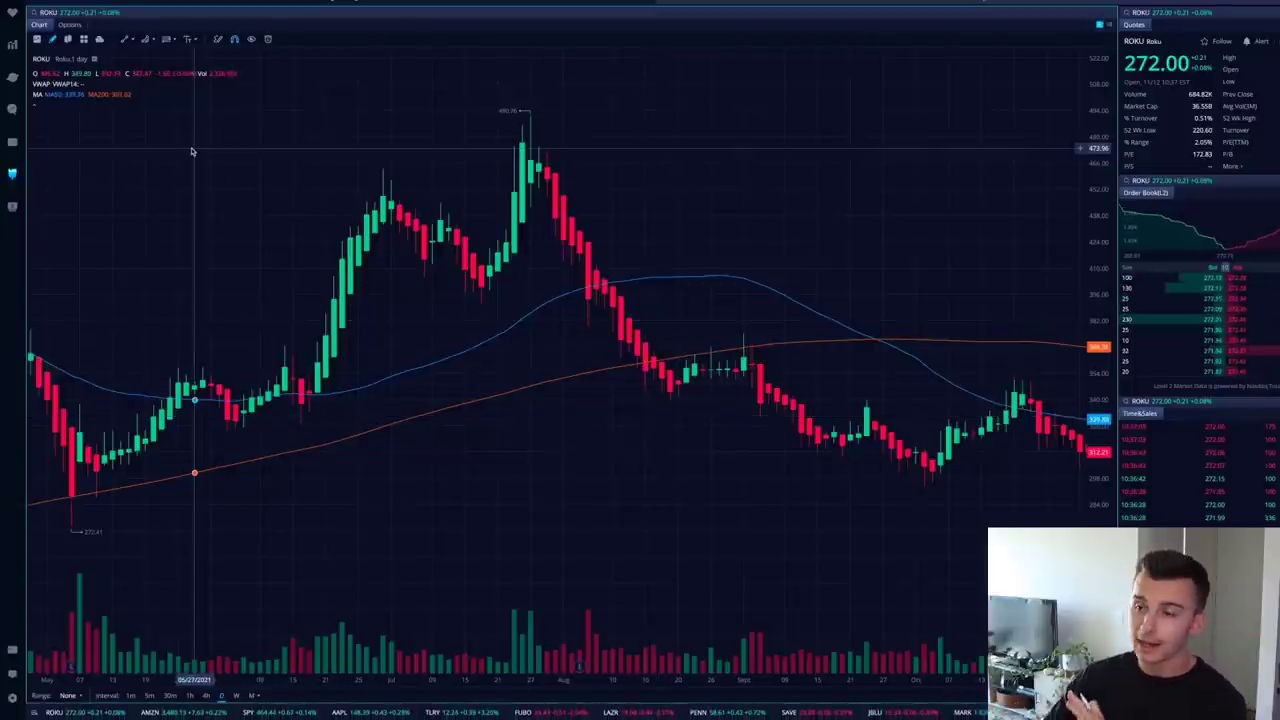
{"action": "left_click", "coordinate": [125, 39]}
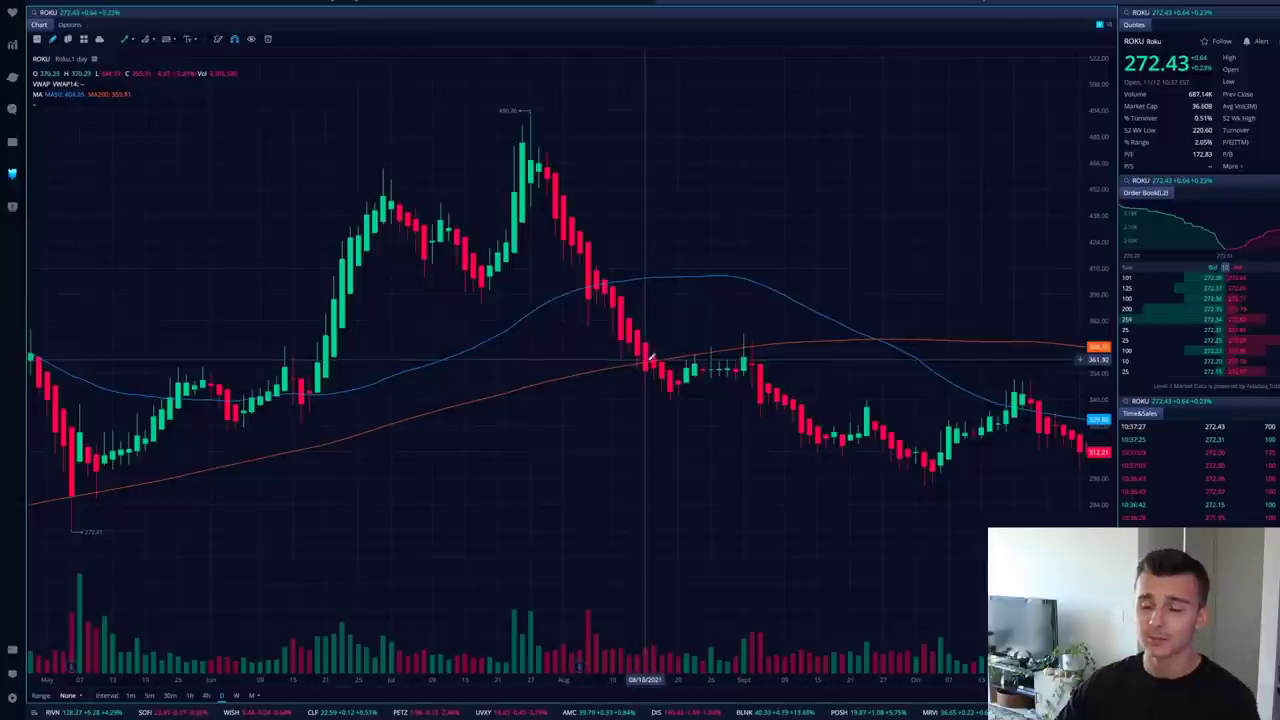
{"action": "left_click_drag", "start_coordinate": [679, 381], "coordinate": [745, 333]}
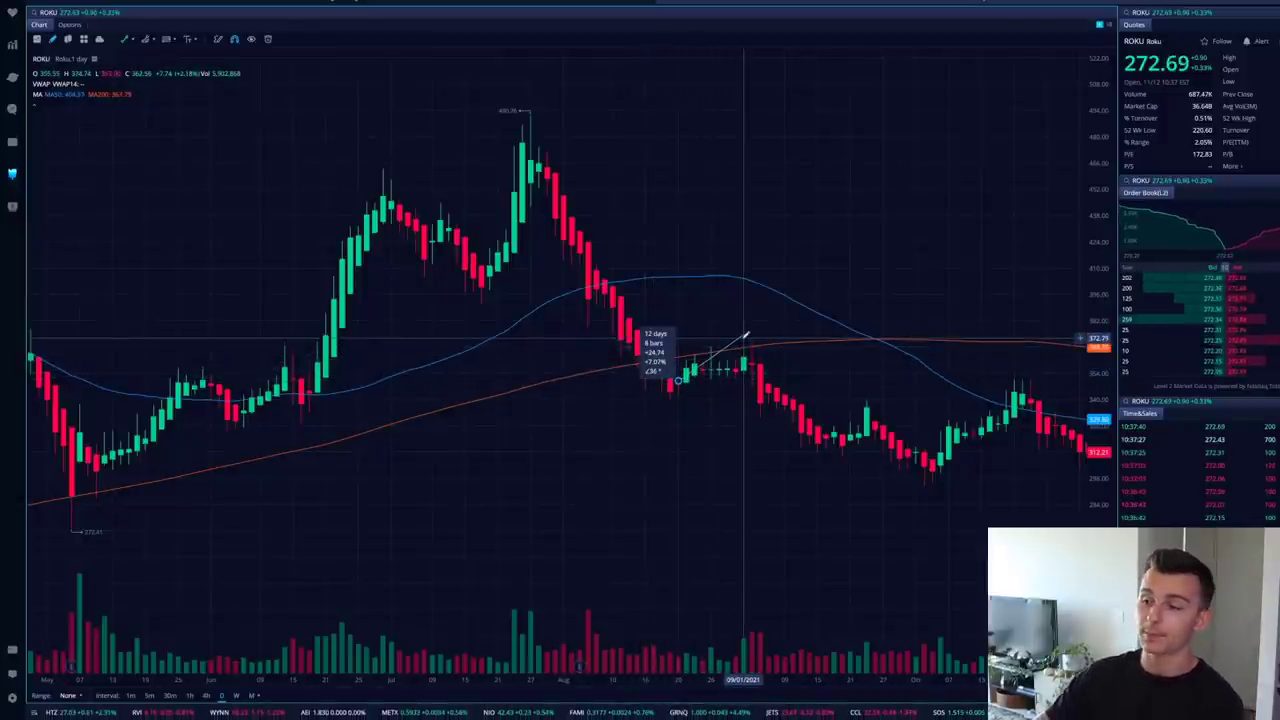
{"action": "left_click_drag", "start_coordinate": [748, 342], "coordinate": [930, 475]}
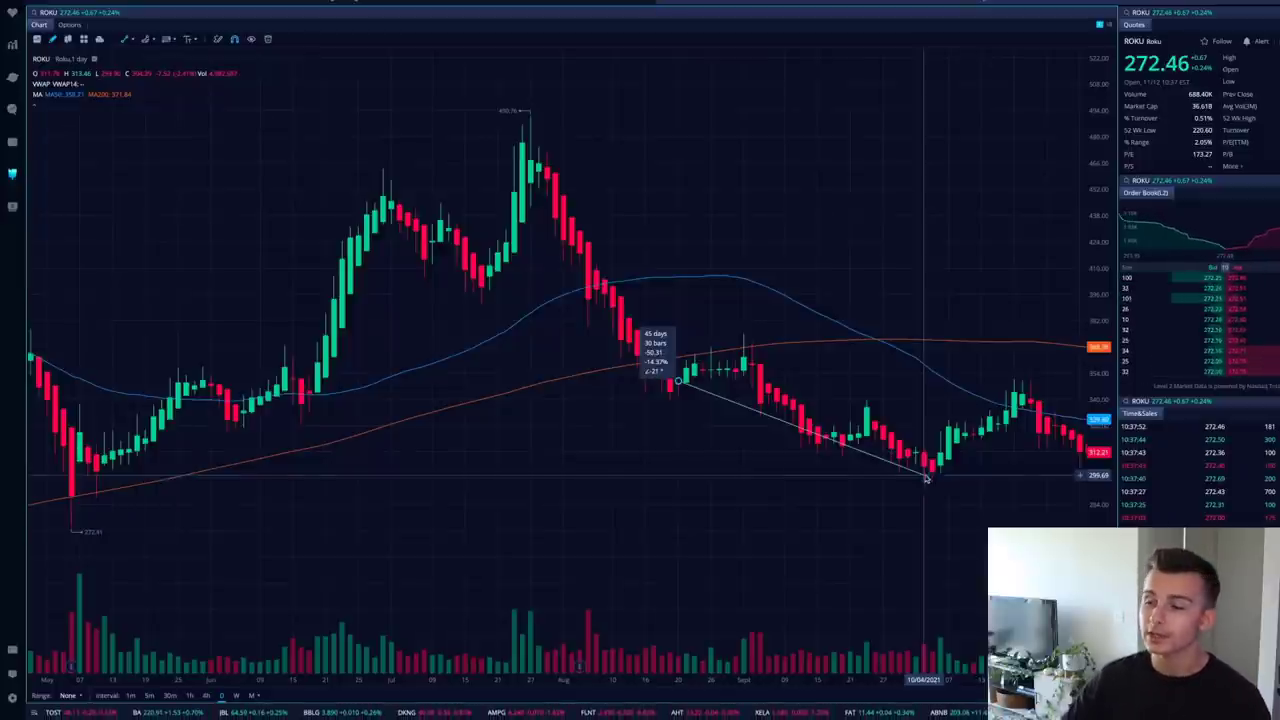
{"action": "left_click", "coordinate": [920, 474]}
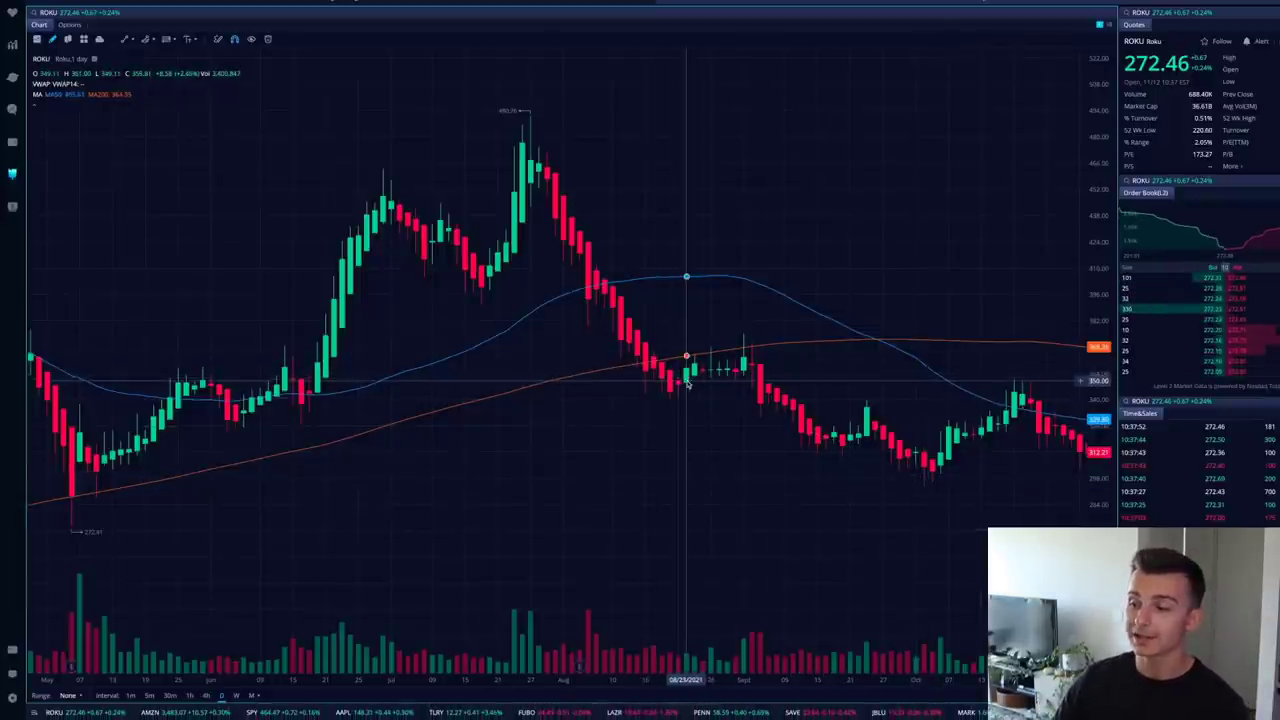
{"action": "scroll", "coordinate": [686, 380], "scroll_direction": "up", "scroll_amount": 3}
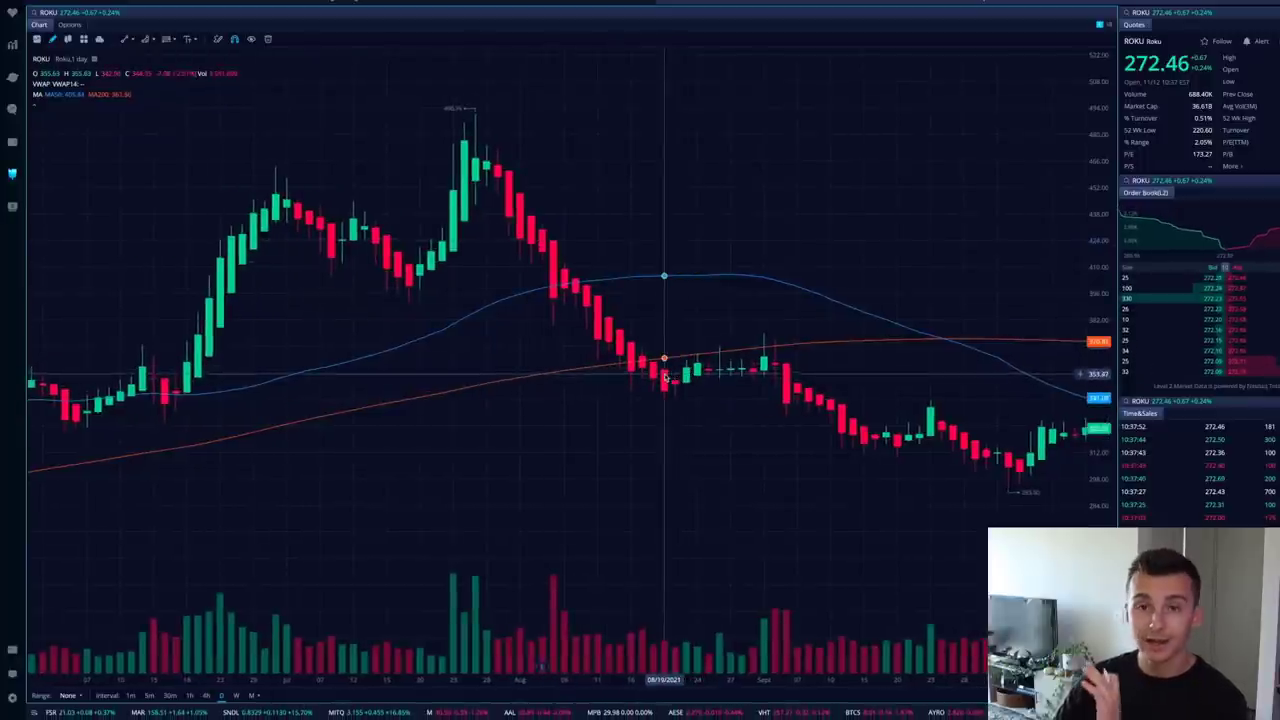
{"action": "left_click", "coordinate": [136, 45]}
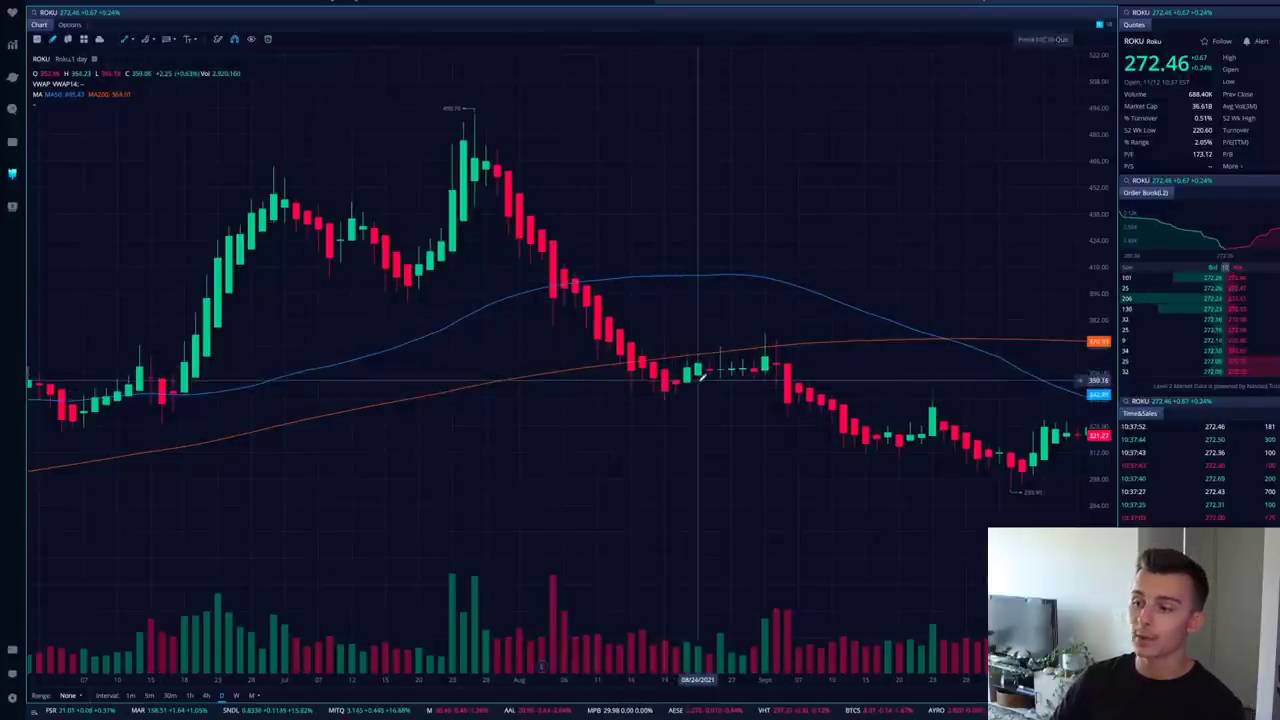
{"action": "left_click", "coordinate": [696, 397]}
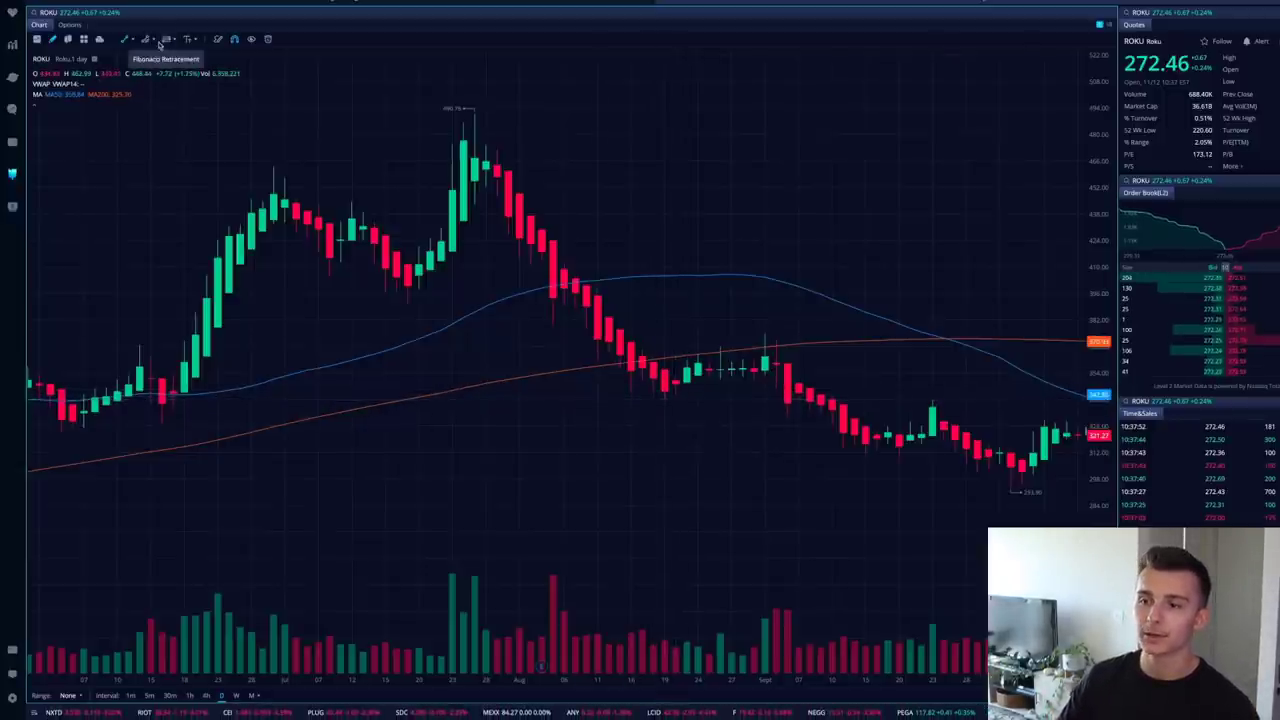
Step: Place a horizontal line at about 340 on the ROKU chart, just below the August 2021 lows
{"action": "left_click", "coordinate": [133, 42]}
{"action": "left_click", "coordinate": [175, 73]}
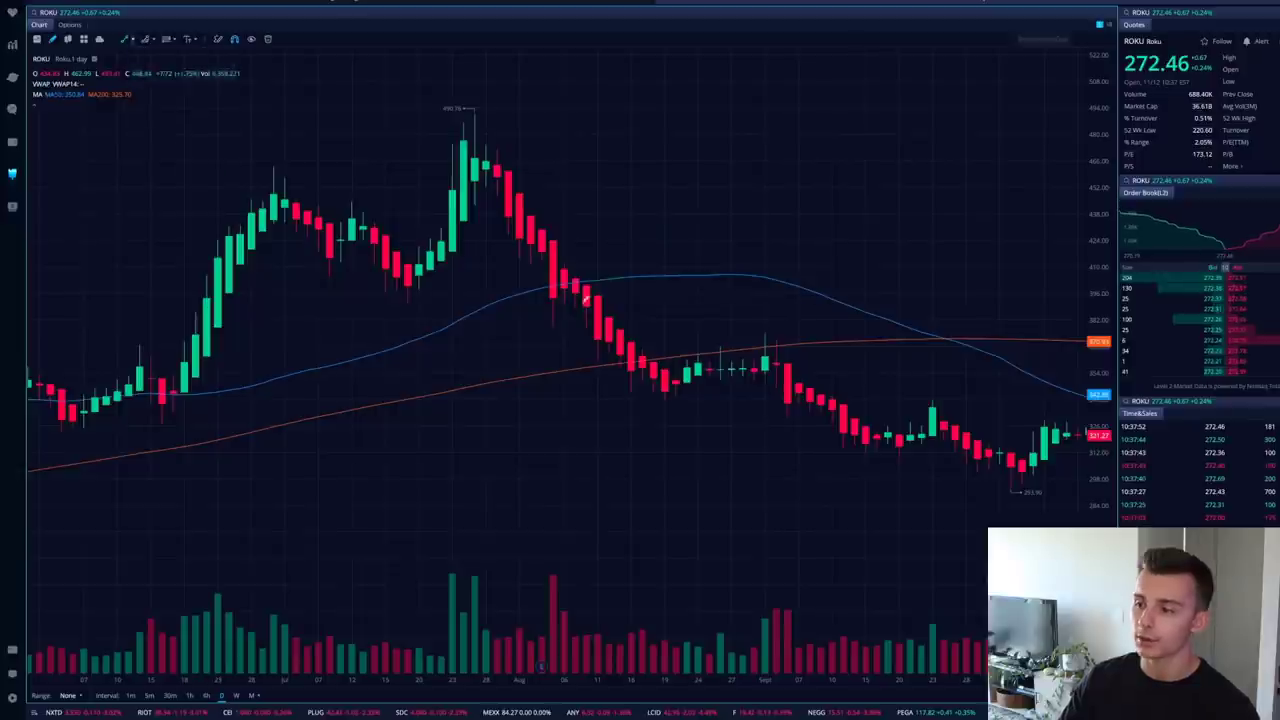
{"action": "left_click", "coordinate": [672, 400]}
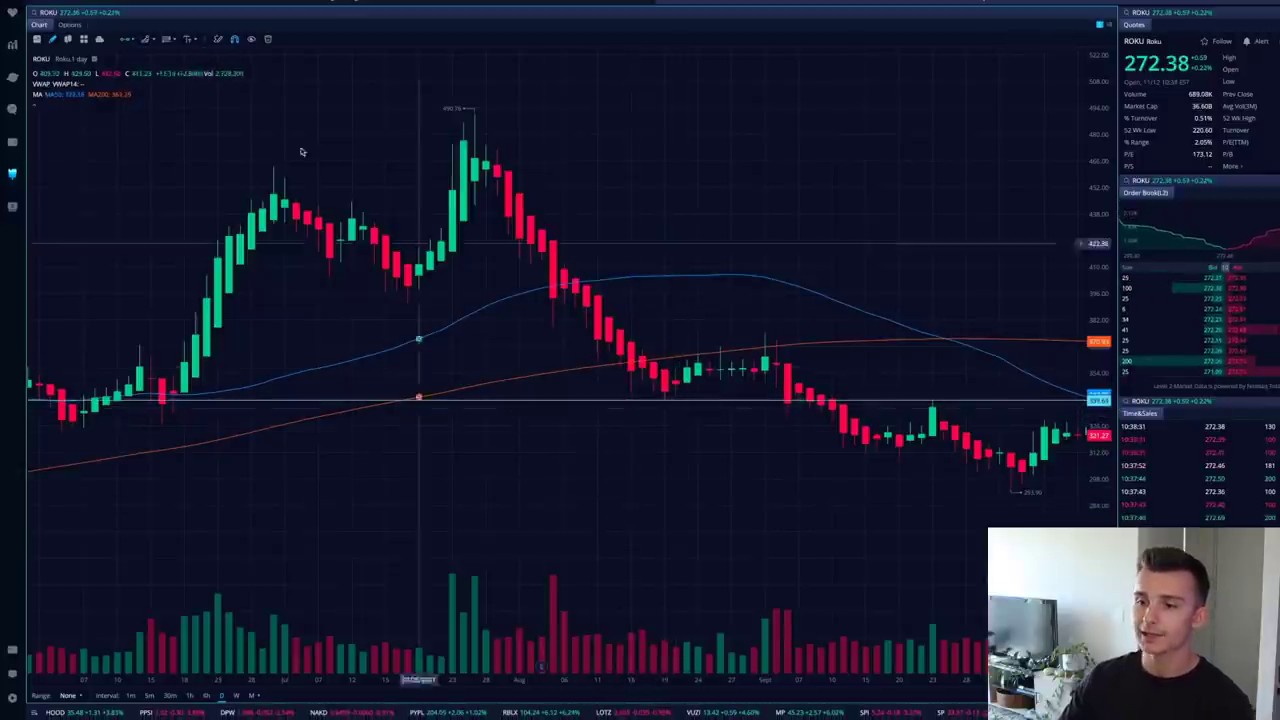
Step: Draw a trend line on ROKU from the August 23 candle up past the 200-day moving average at about August 31
{"action": "left_click", "coordinate": [133, 42]}
{"action": "left_click", "coordinate": [160, 56]}
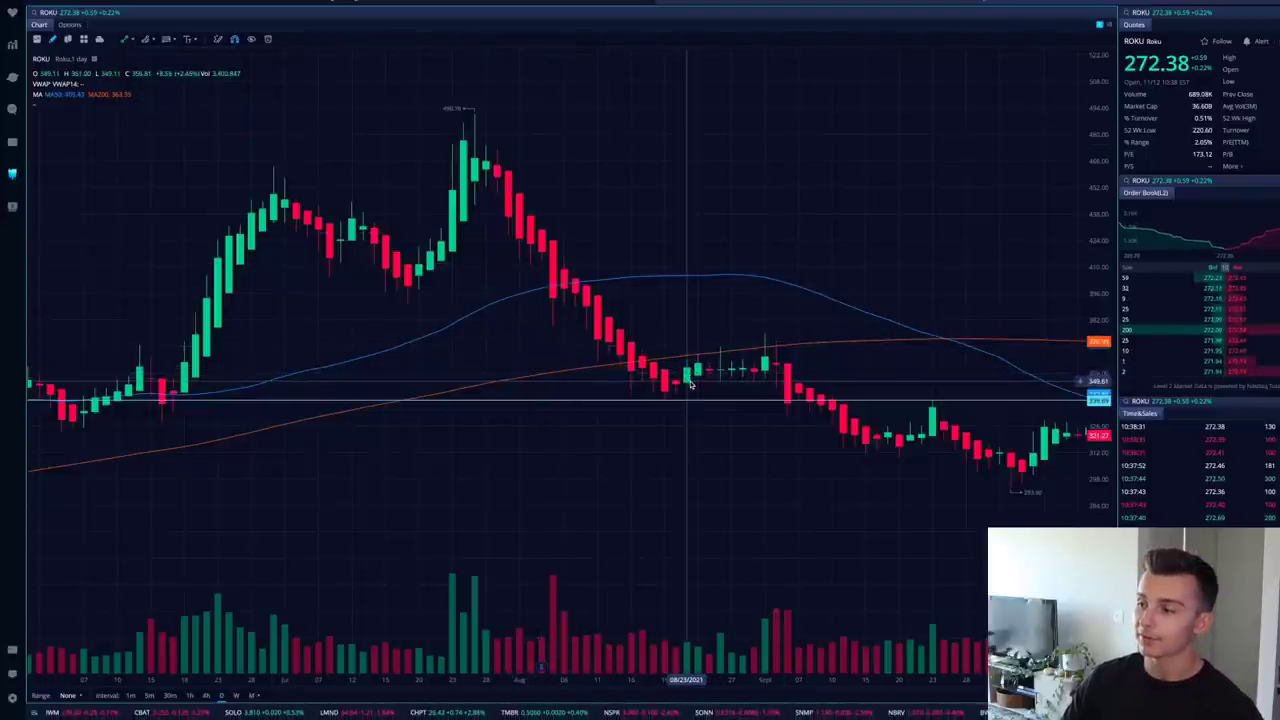
{"action": "left_click", "coordinate": [689, 376]}
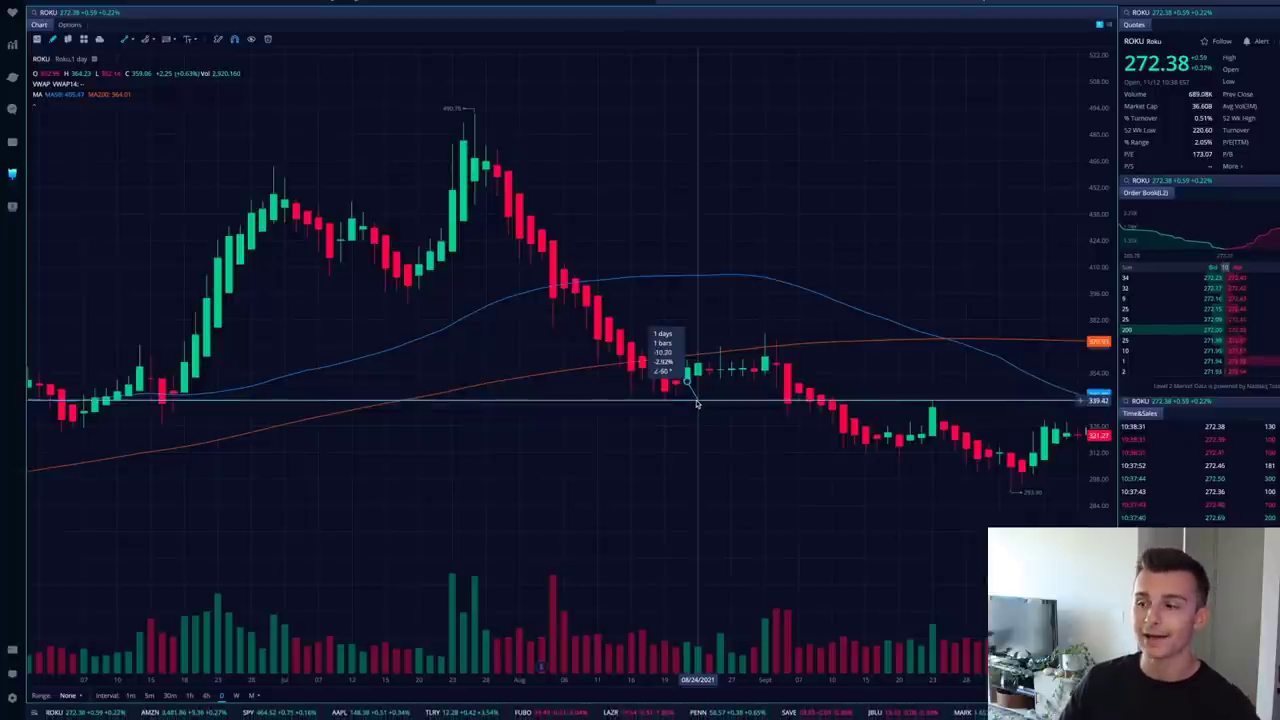
{"action": "left_click", "coordinate": [753, 338]}
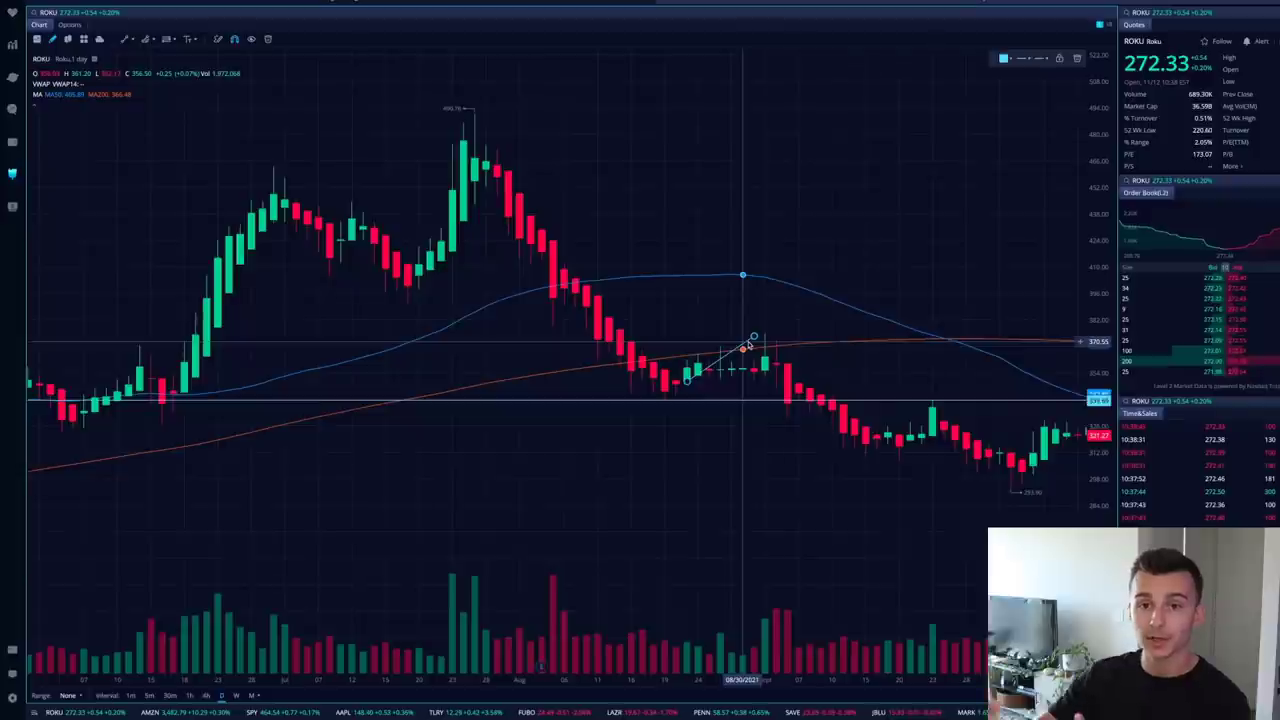